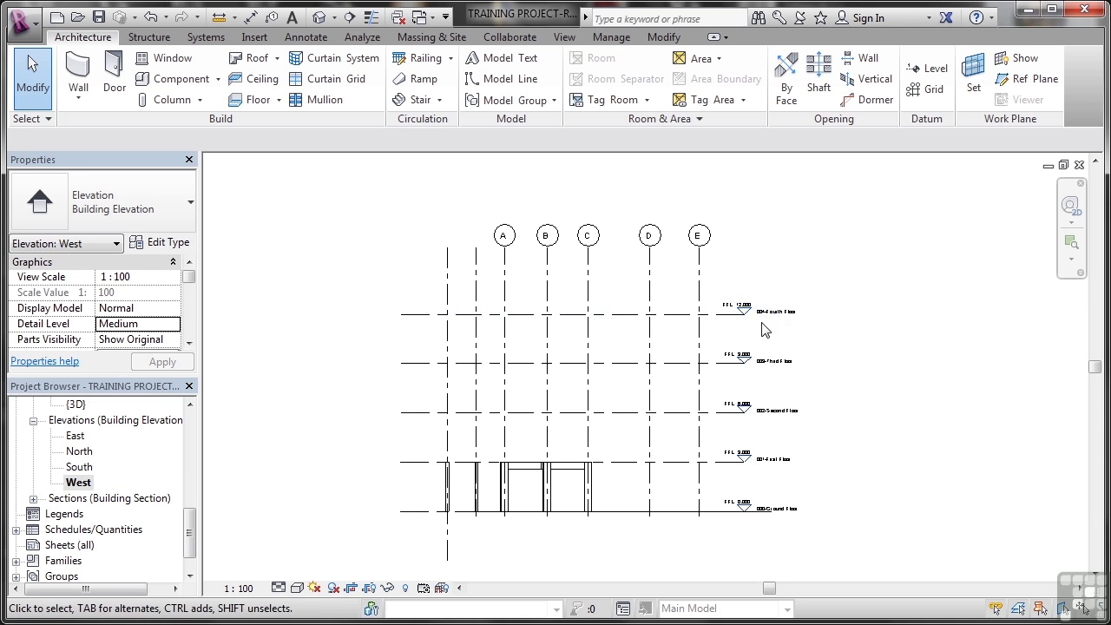
Open the 004-Fourth Floor structural plan and scroll the Project Browser down to Elevations.
scroll(725, 339, up, 5)
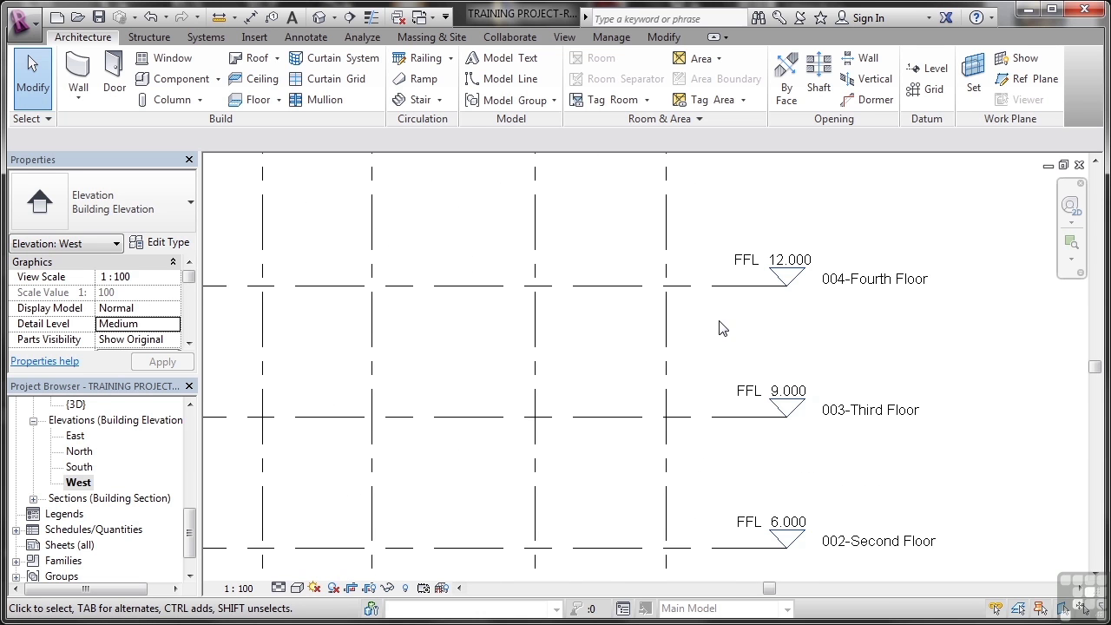
middle_drag(720, 322, 732, 478)
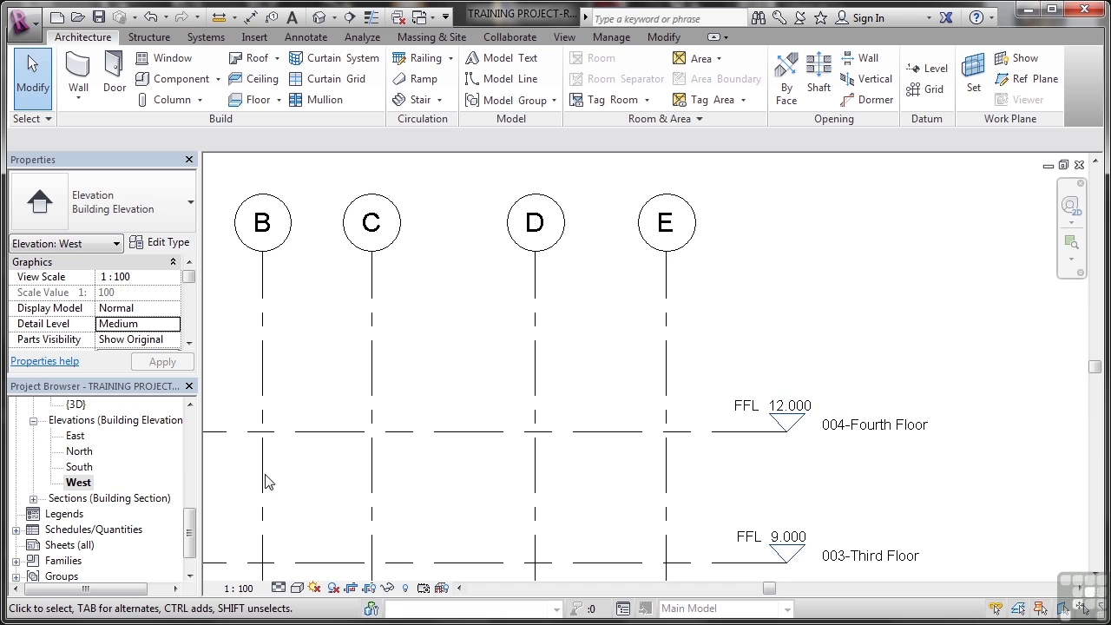
drag(190, 542, 197, 441)
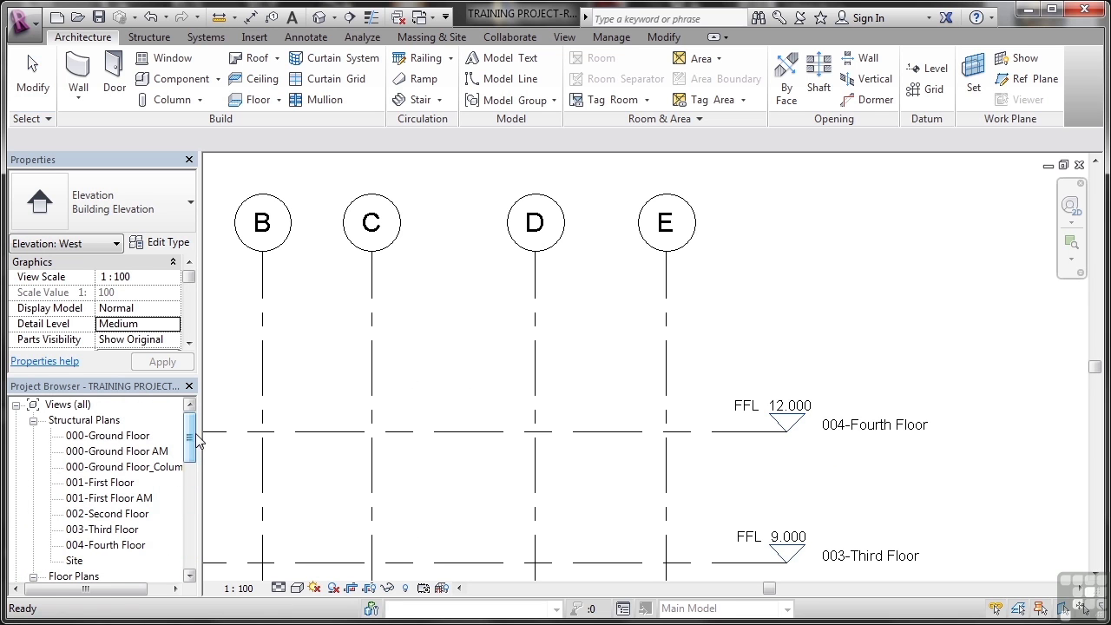
double_click(106, 545)
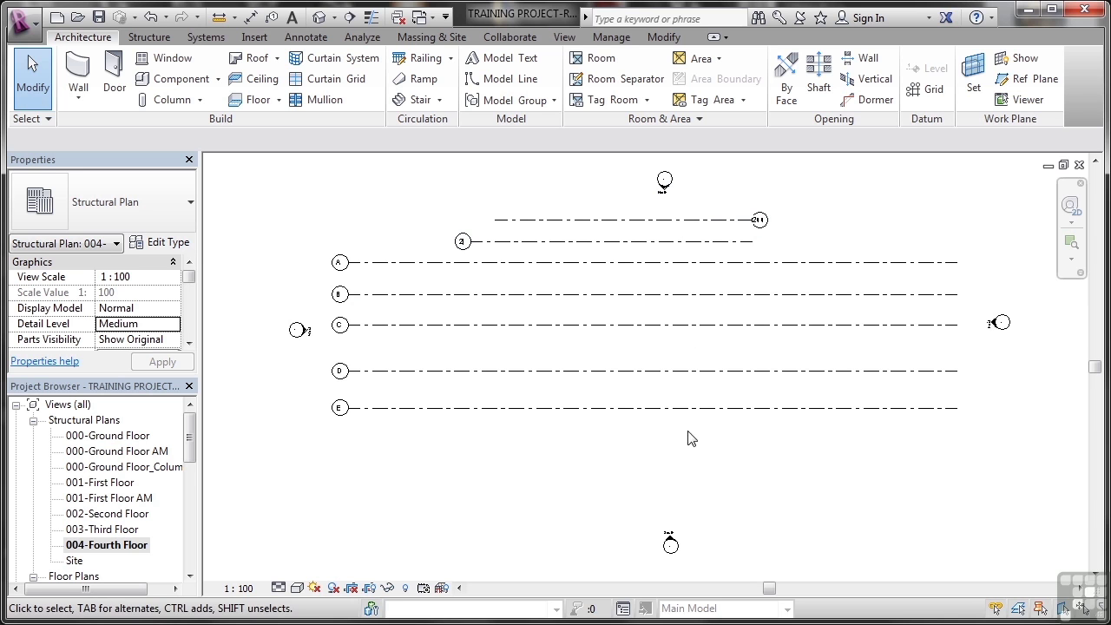
click(191, 443)
drag(192, 443, 192, 530)
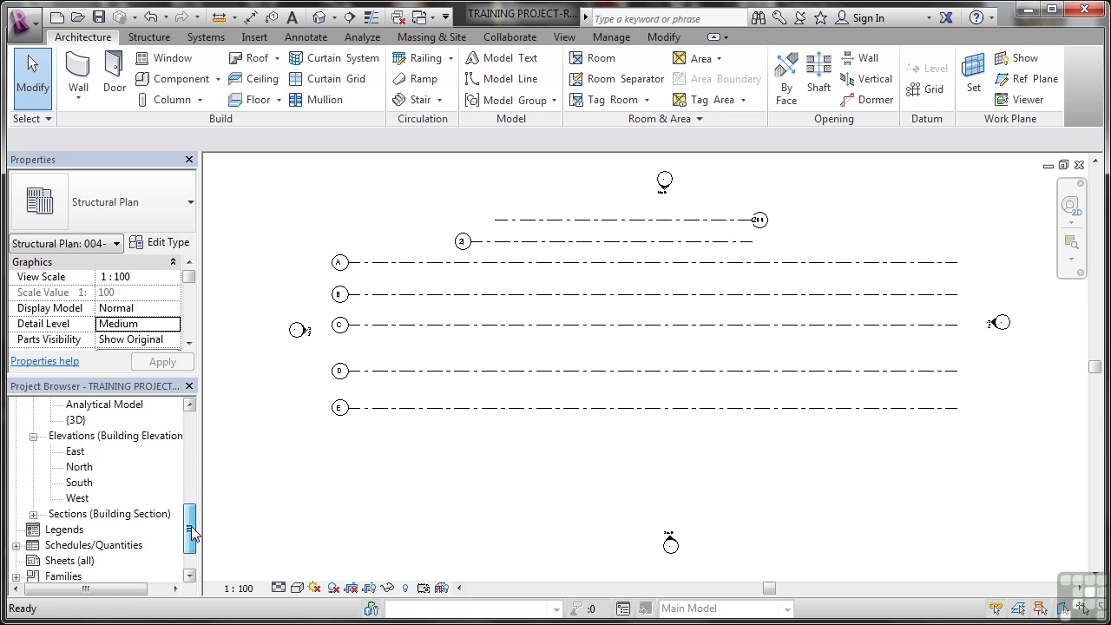
Open the North building elevation from the Project Browser.
double_click(87, 472)
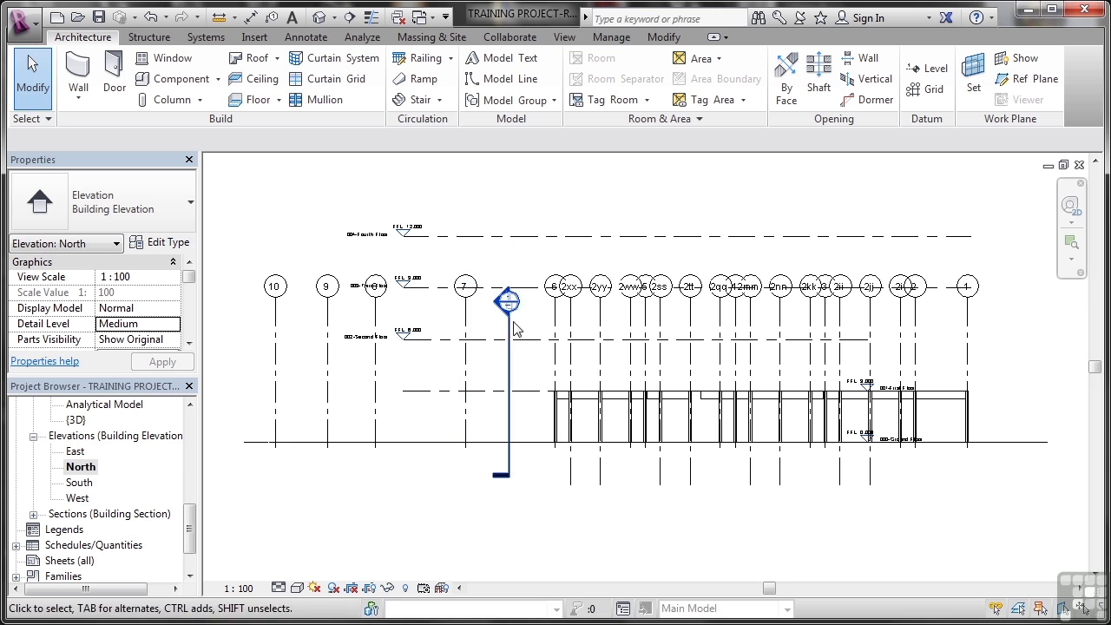
Stretch the section line's end so its head sits above the Fourth Floor level.
scroll(512, 334, up, 2)
middle_drag(531, 314, 533, 423)
scroll(524, 411, up, 2)
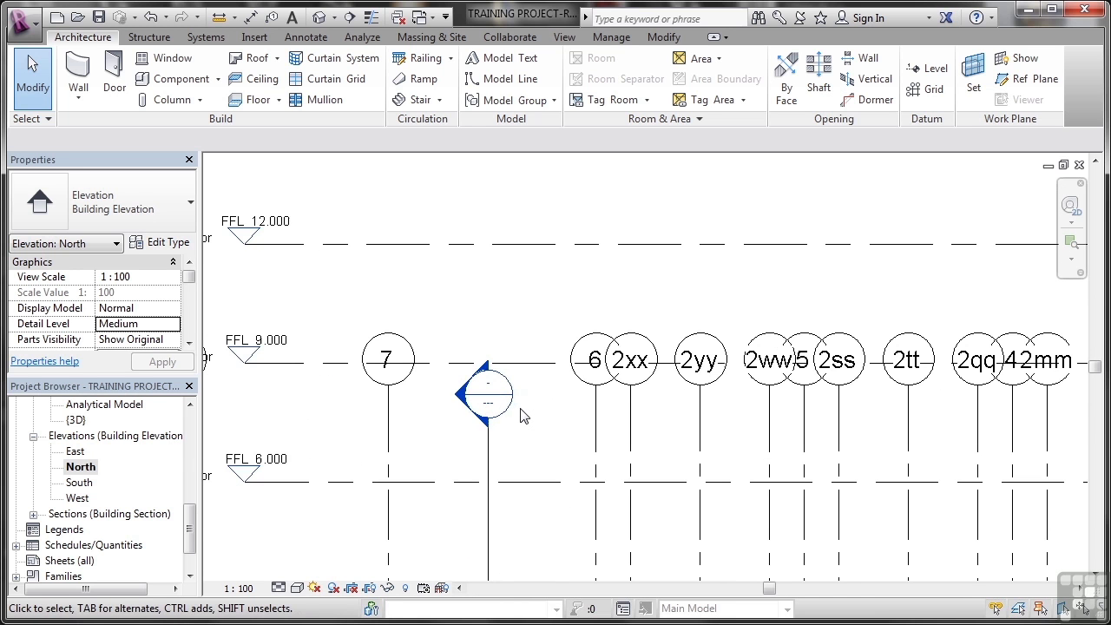
click(489, 453)
click(489, 453)
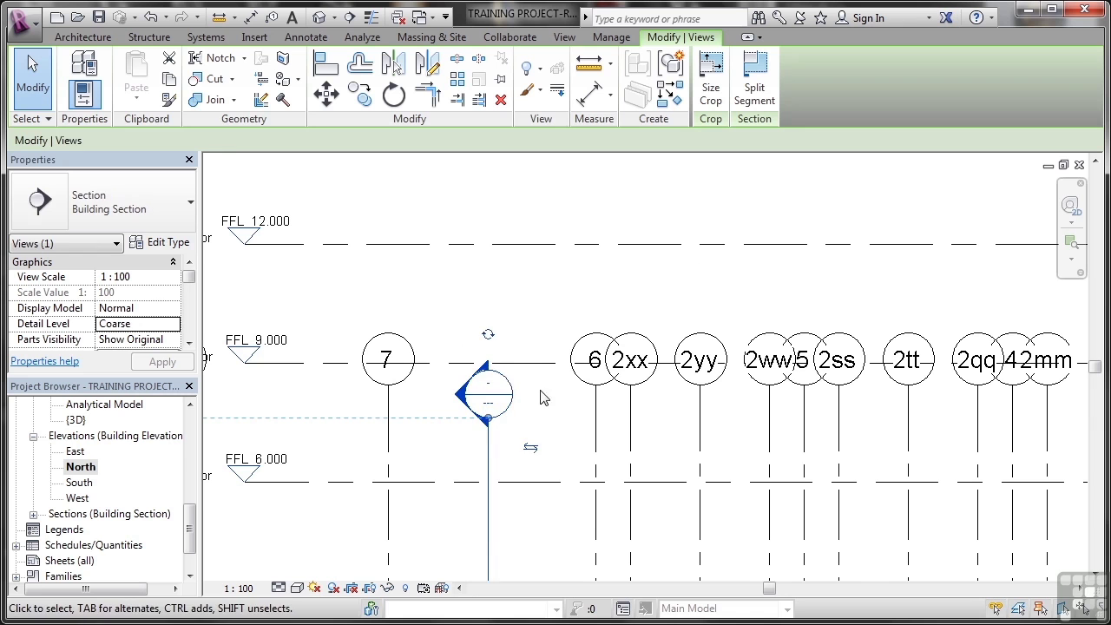
click(489, 420)
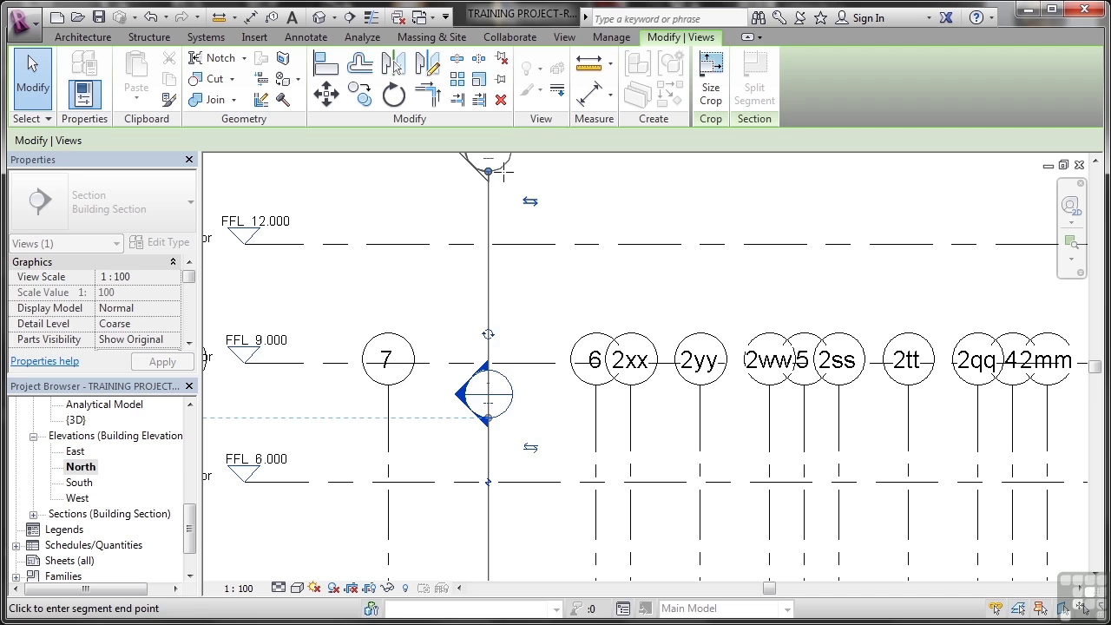
click(504, 171)
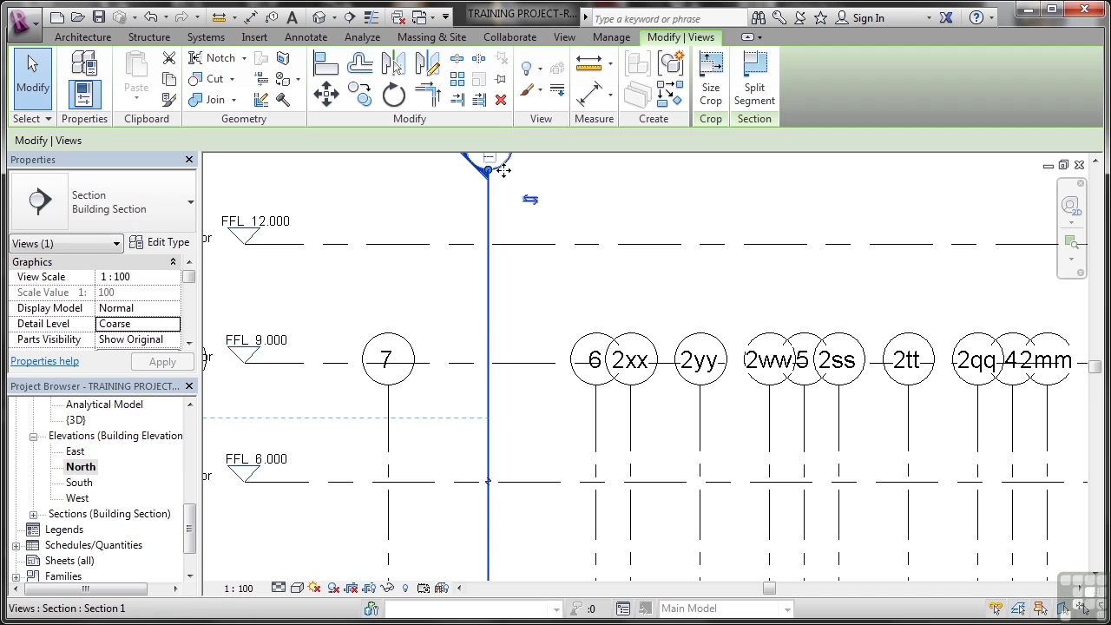
click(580, 216)
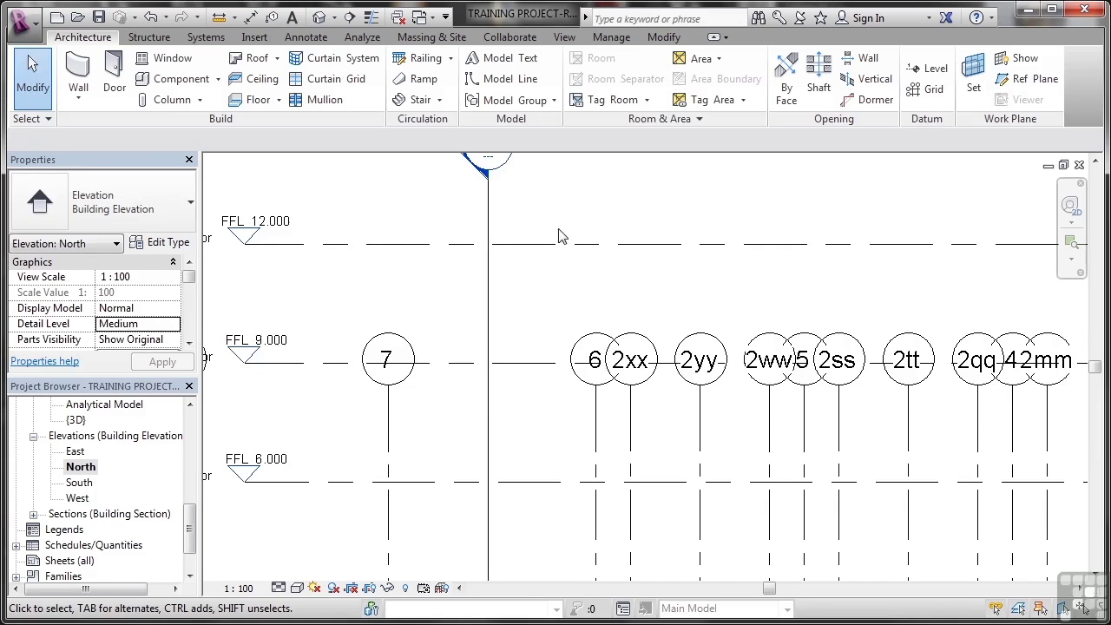
scroll(558, 235, down, 3)
scroll(559, 235, down, 1)
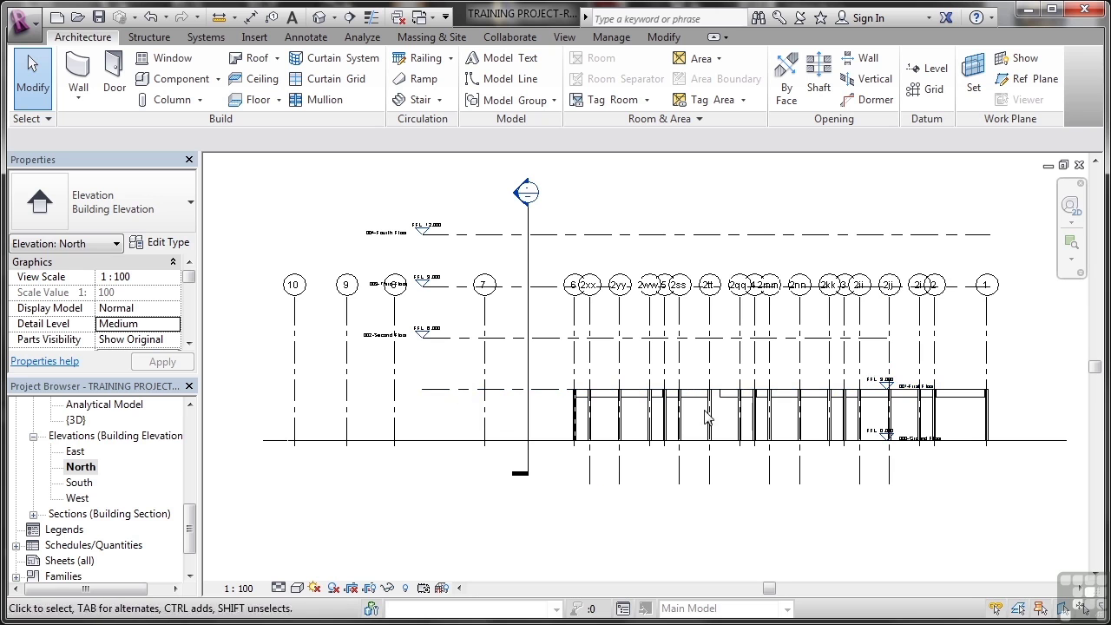
Extend the 002-Second Floor level past grid 1, showing its head only at the right end.
click(874, 345)
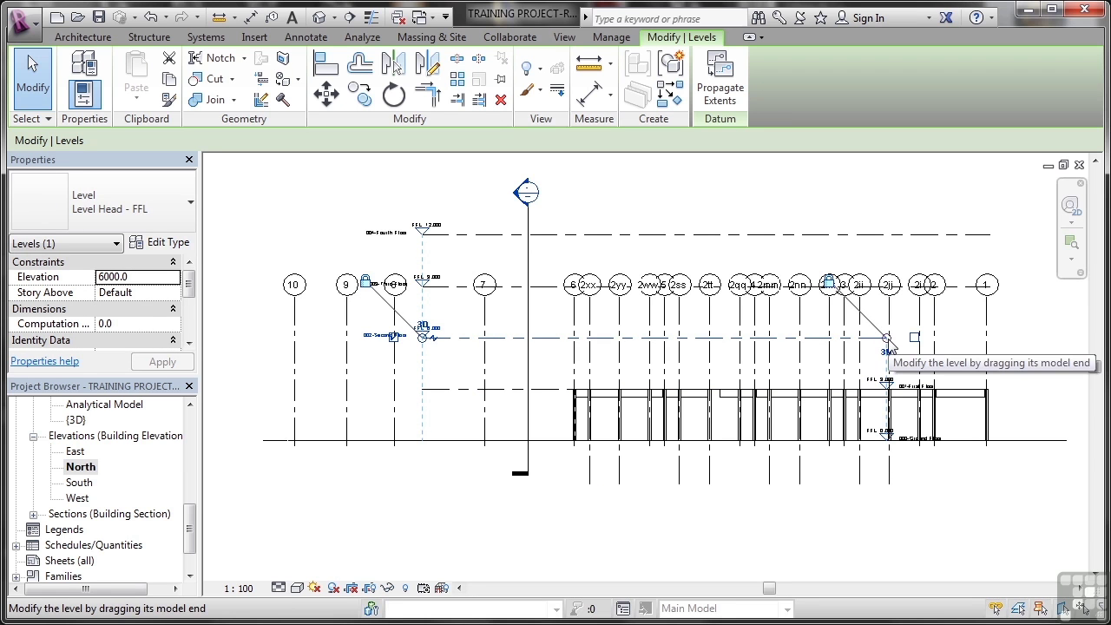
drag(887, 339, 1045, 349)
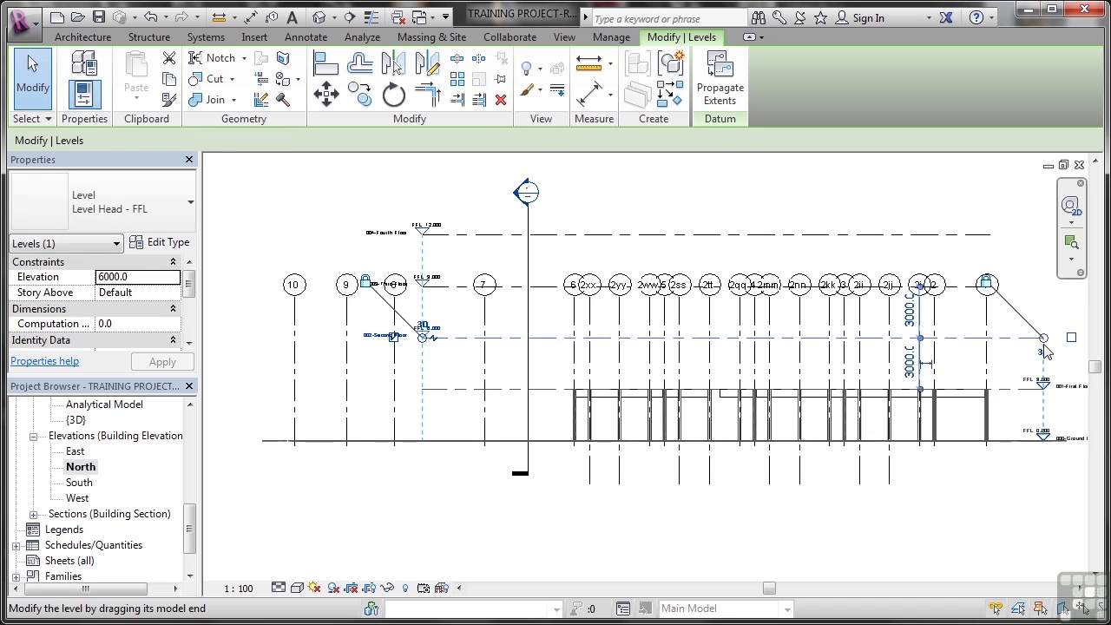
click(981, 460)
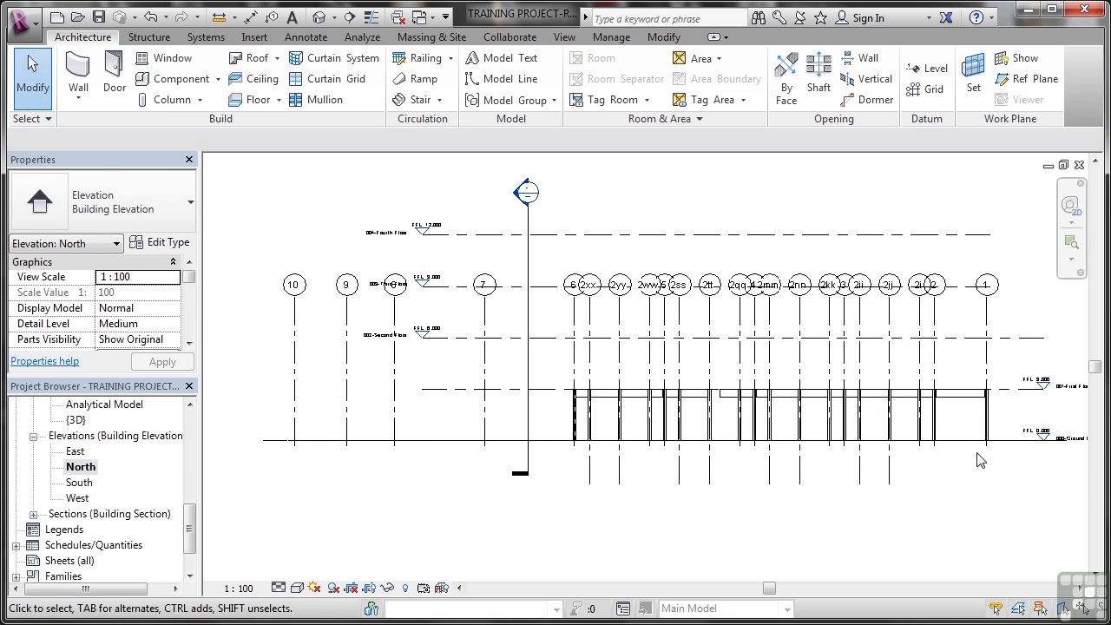
click(1013, 341)
click(1072, 339)
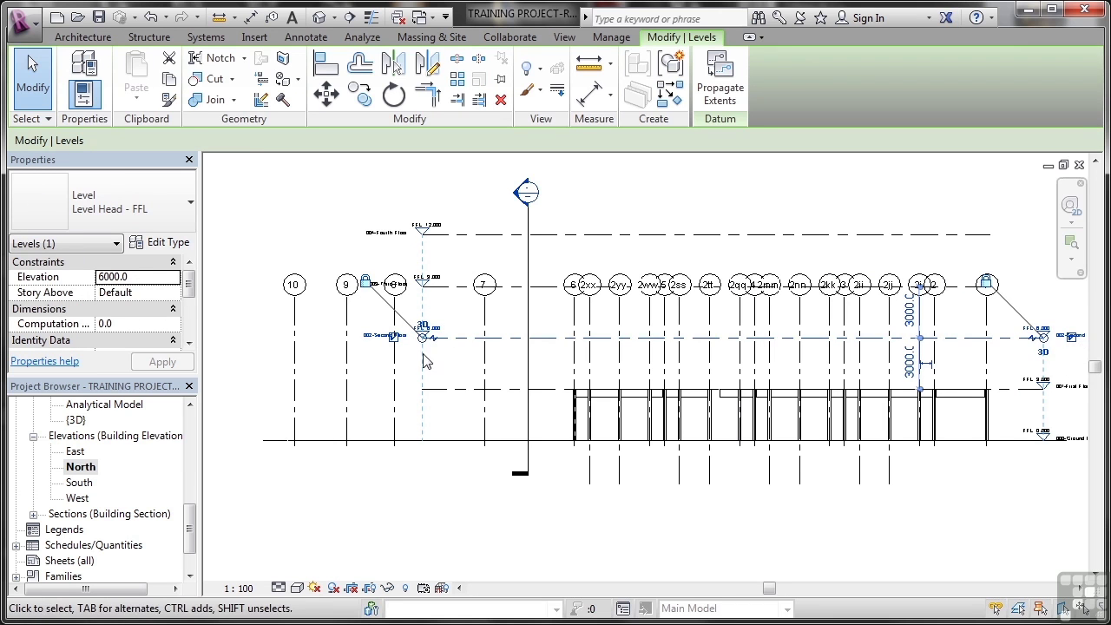
click(394, 338)
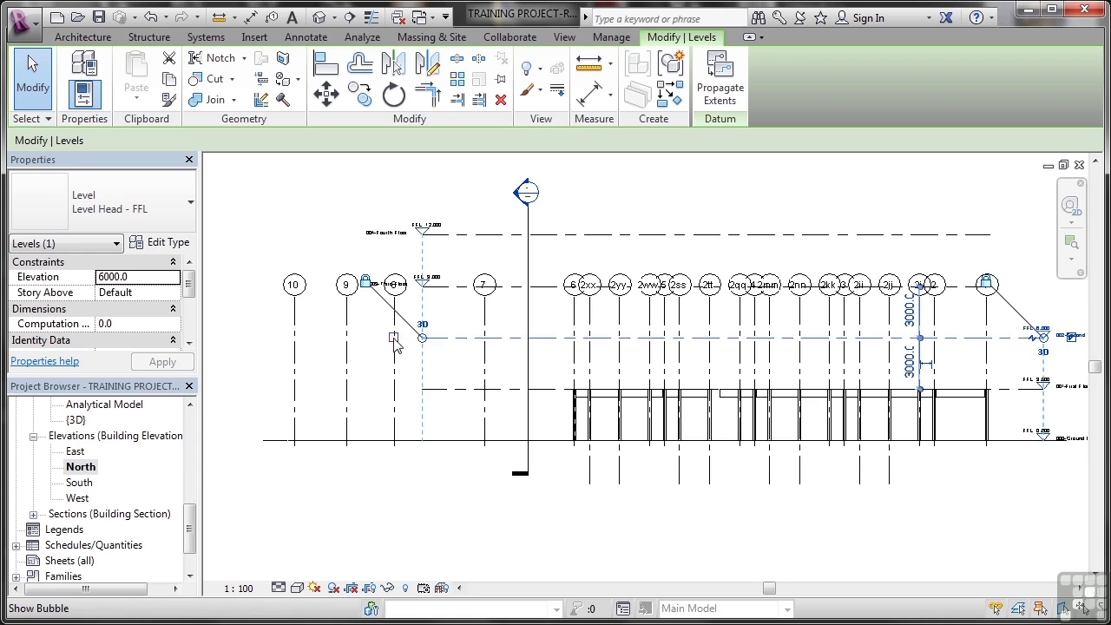
click(419, 379)
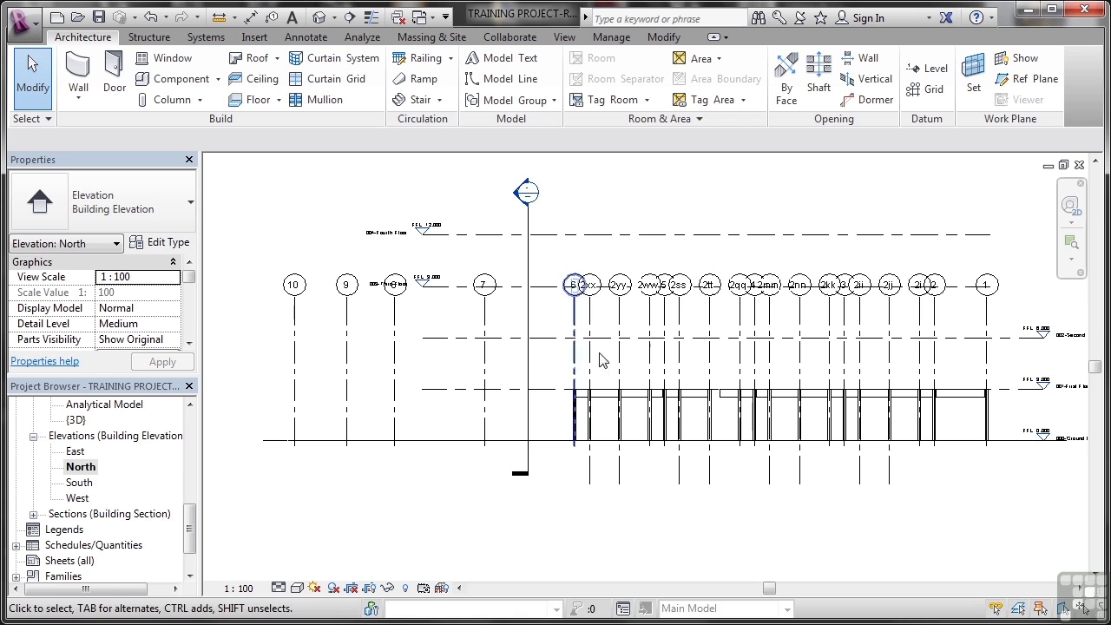
Extend the 003-Third Floor level past grid 1, showing its head only at the right end.
click(962, 290)
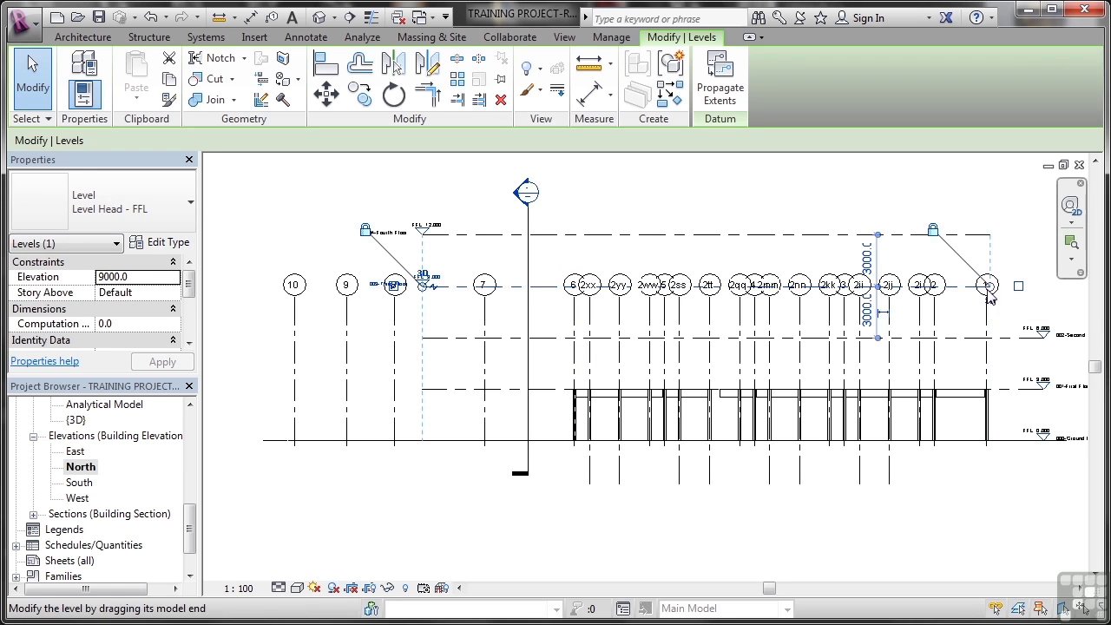
drag(991, 296, 1044, 288)
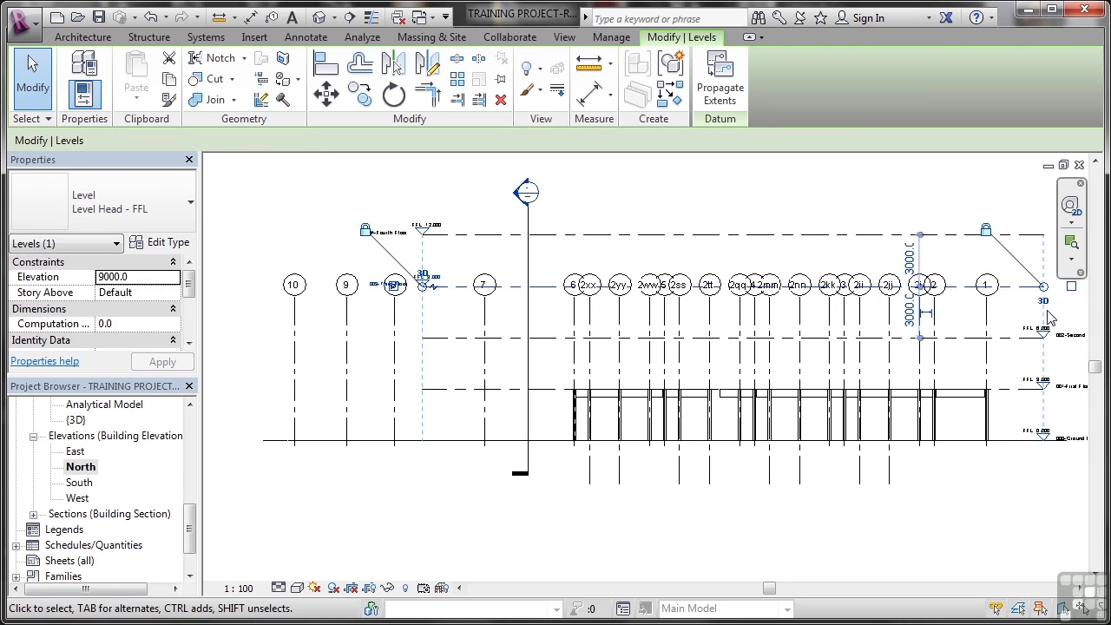
key(Escape)
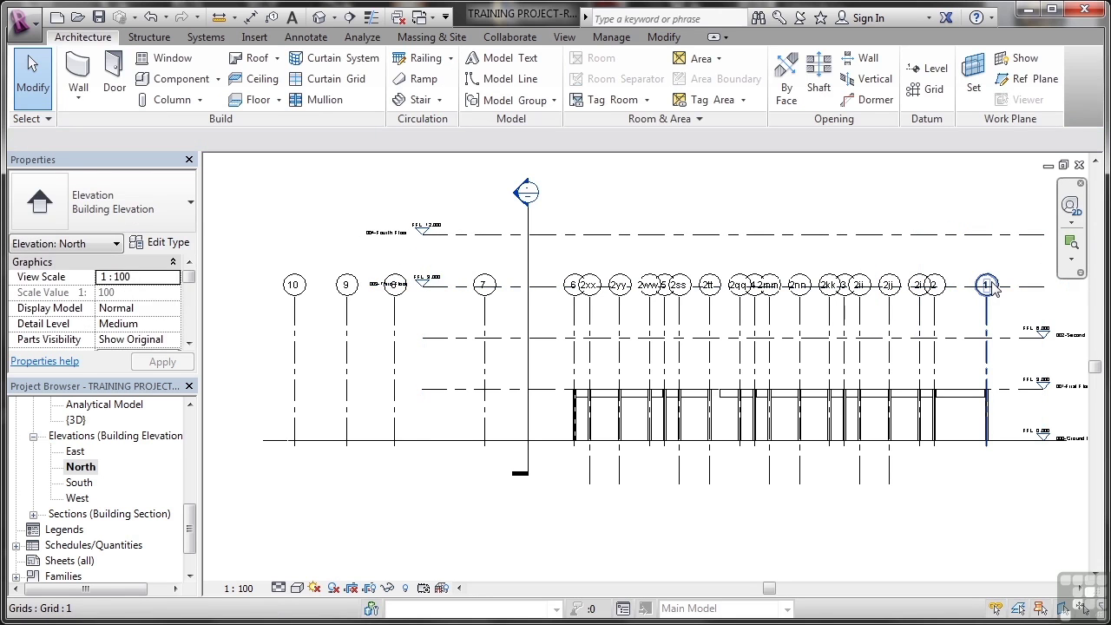
middle_drag(903, 312, 801, 339)
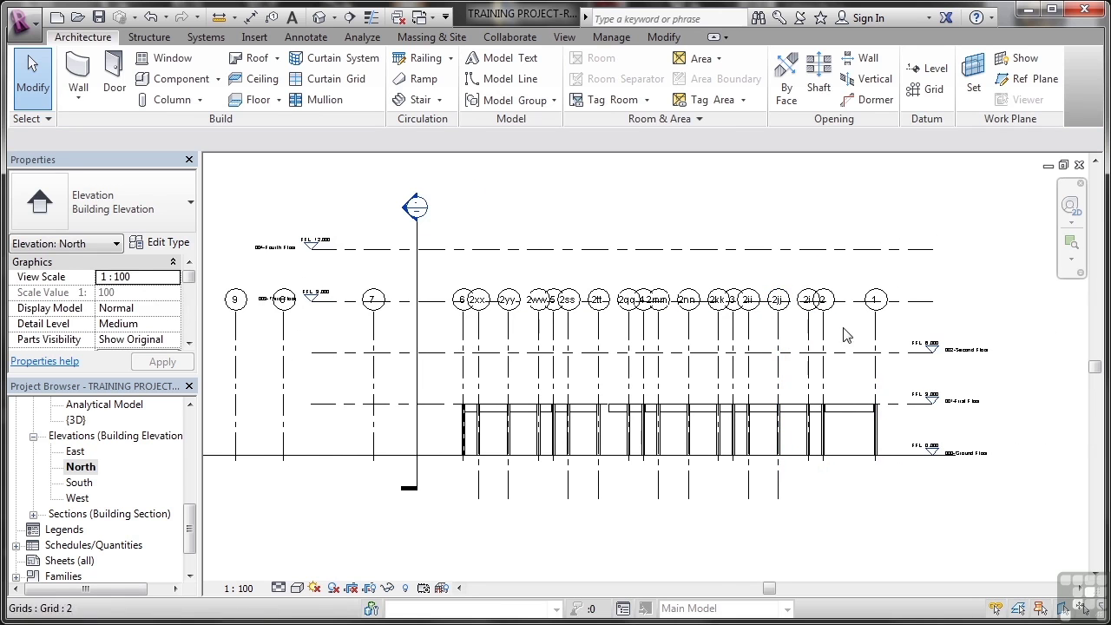
click(916, 301)
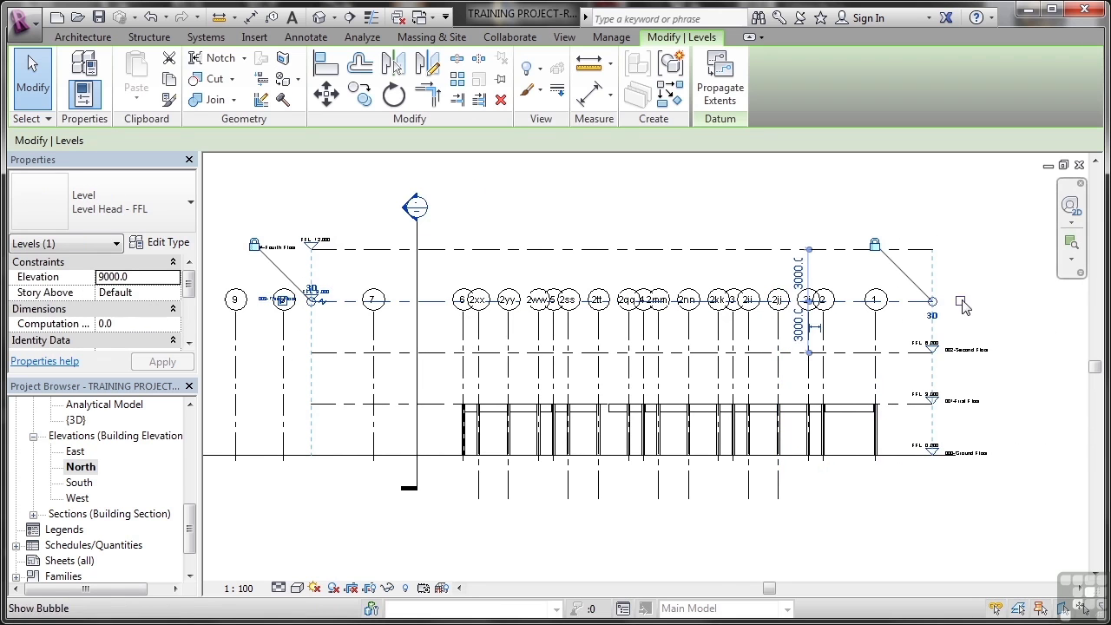
click(961, 301)
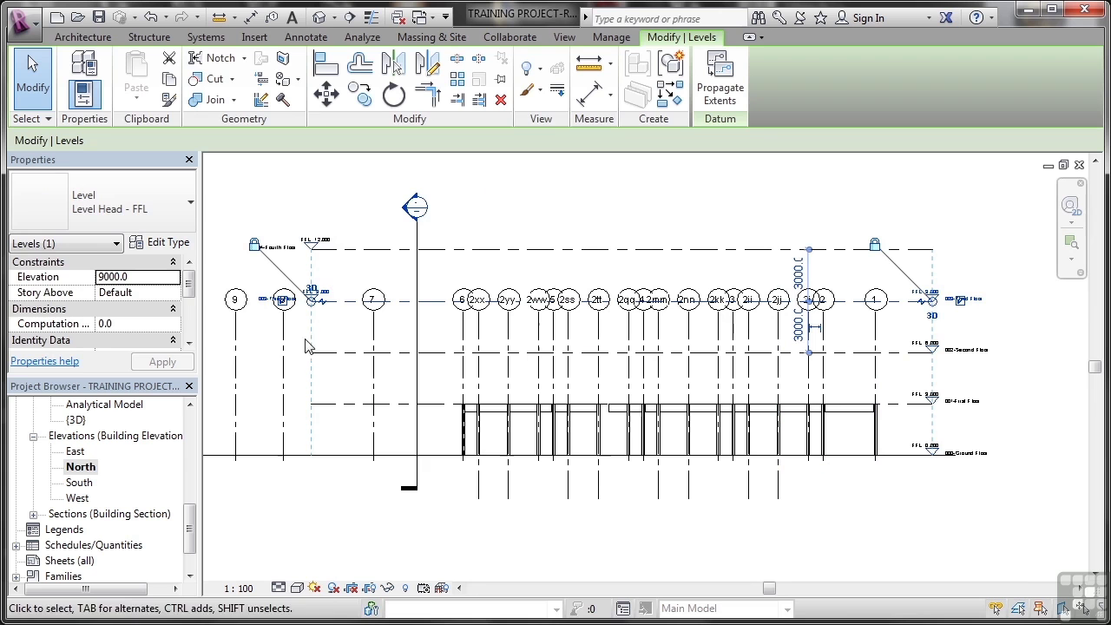
click(283, 299)
key(Escape)
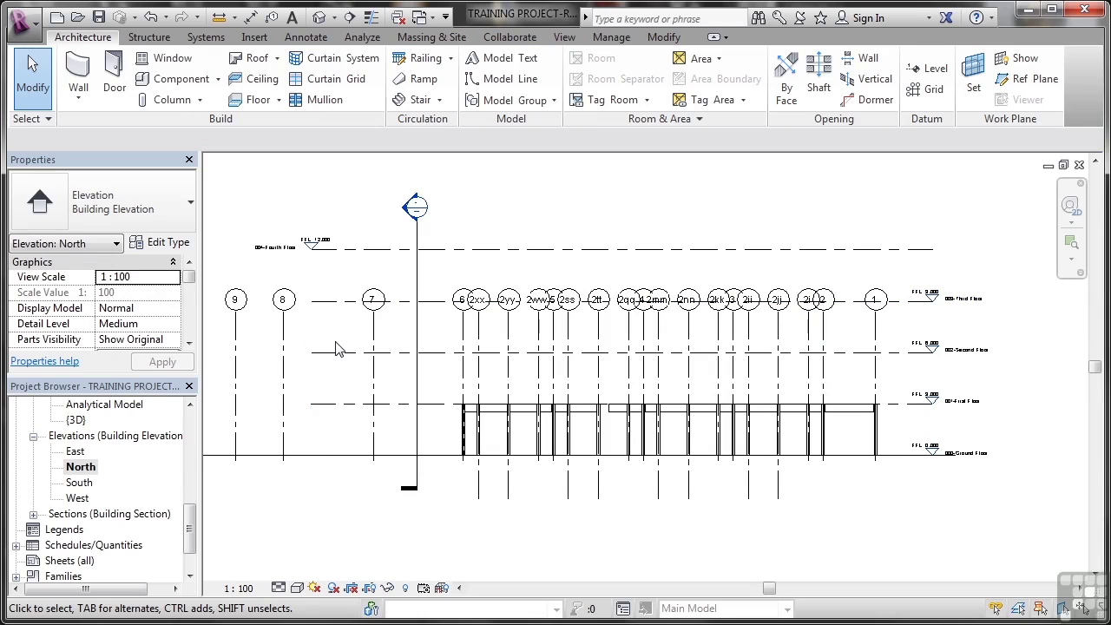
Show the 004-Fourth Floor level head at the right end and hide it at the left.
click(837, 250)
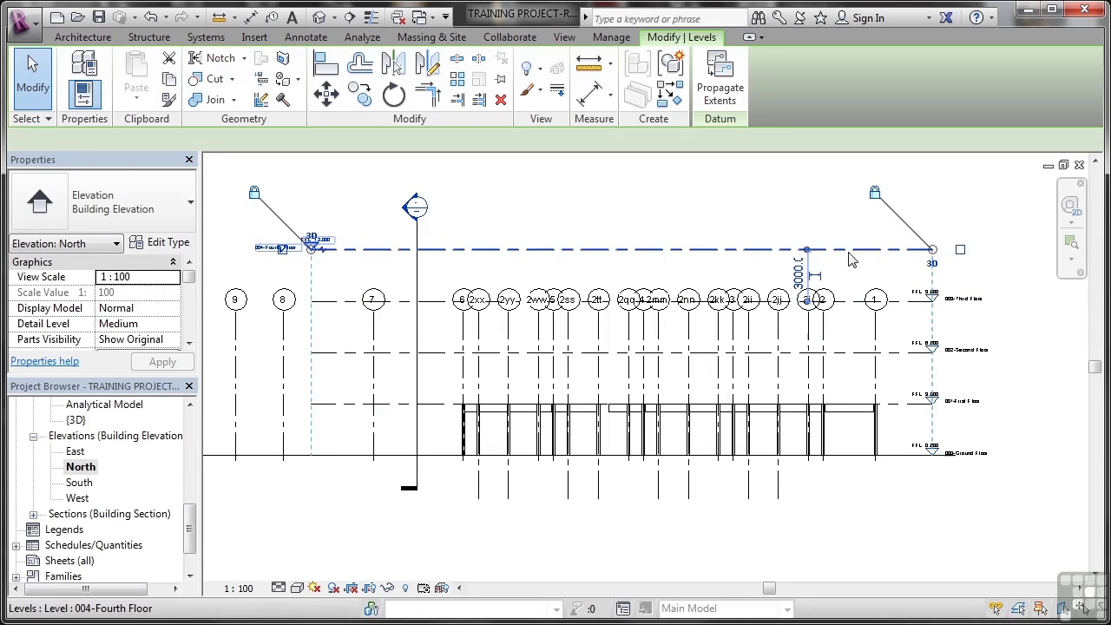
click(960, 251)
click(282, 251)
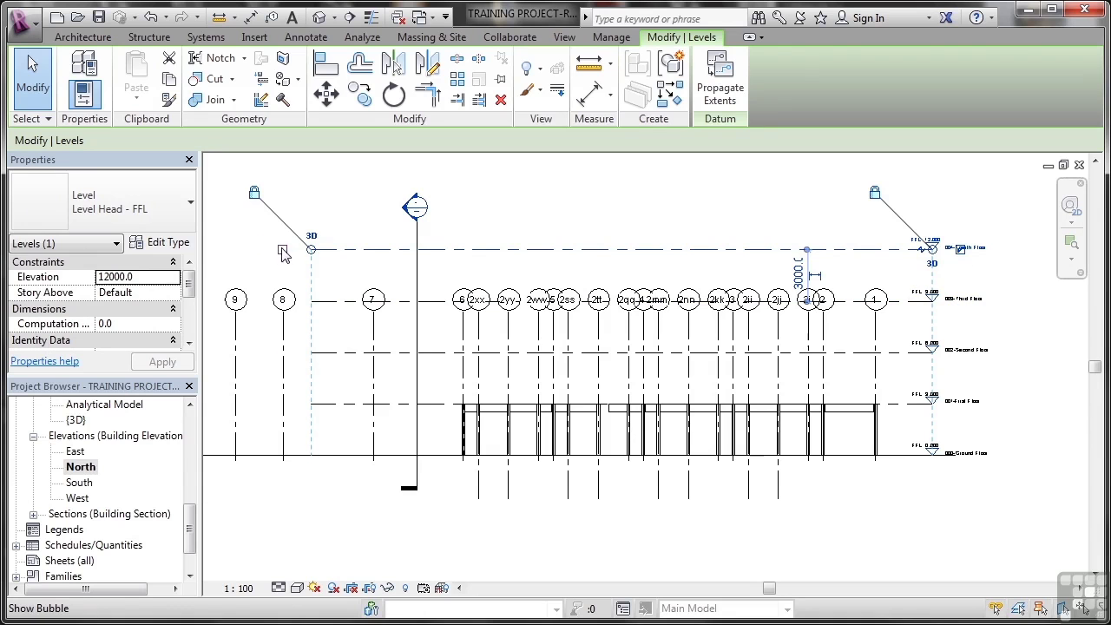
key(Escape)
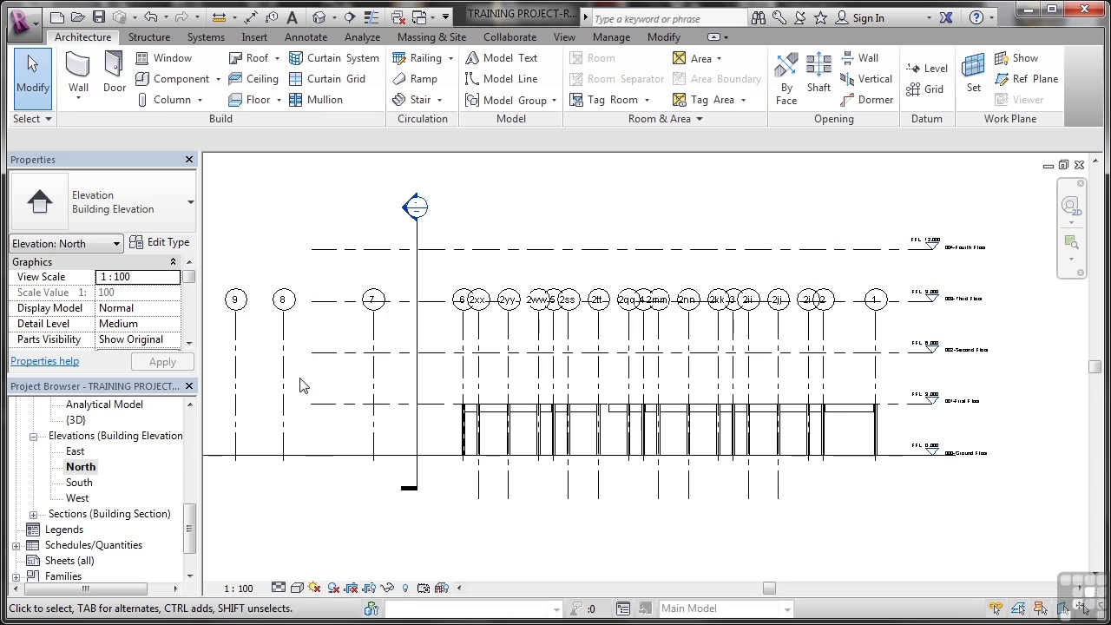
Drag the 004-Fourth Floor level's left end out past grid 10.
middle_drag(303, 386, 496, 402)
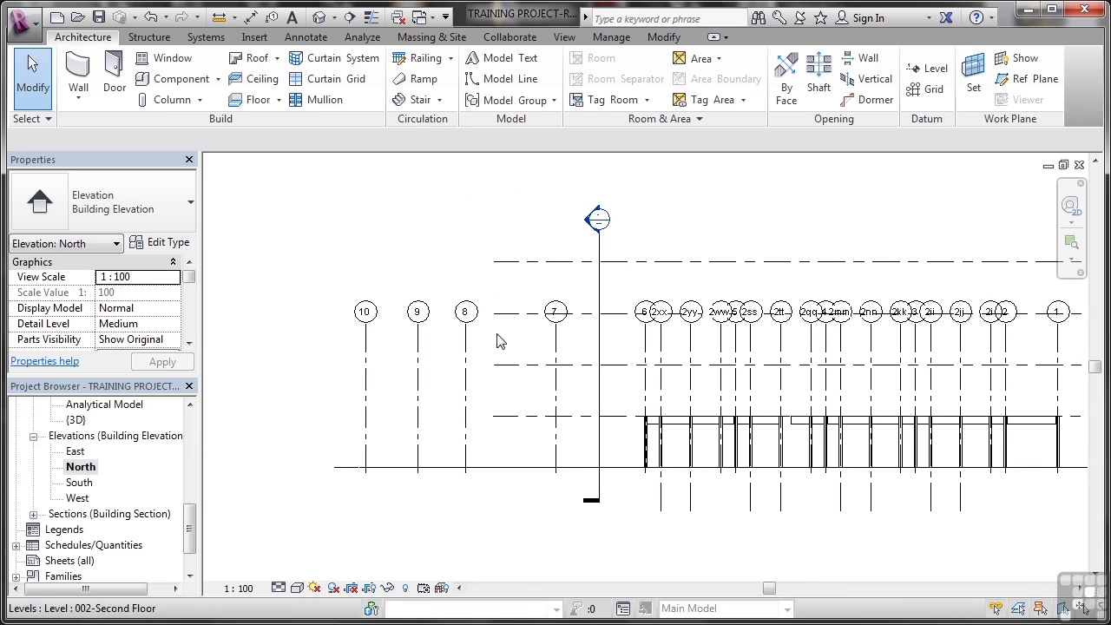
click(503, 262)
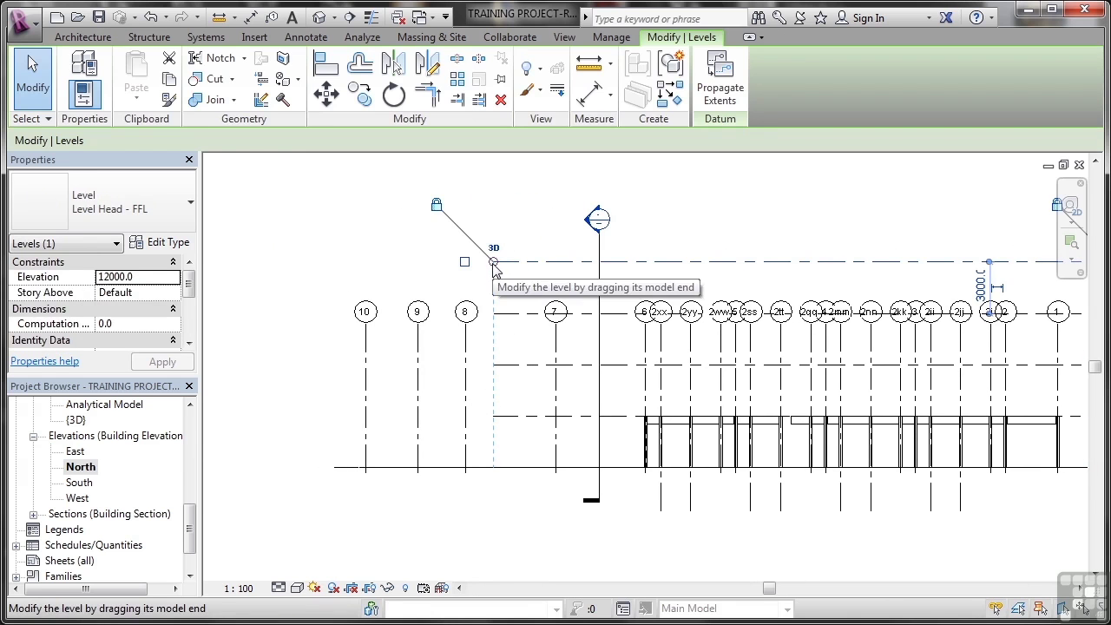
drag(493, 261, 325, 261)
Finish aligning the Ground Floor level end with the other level lines.
key(Escape)
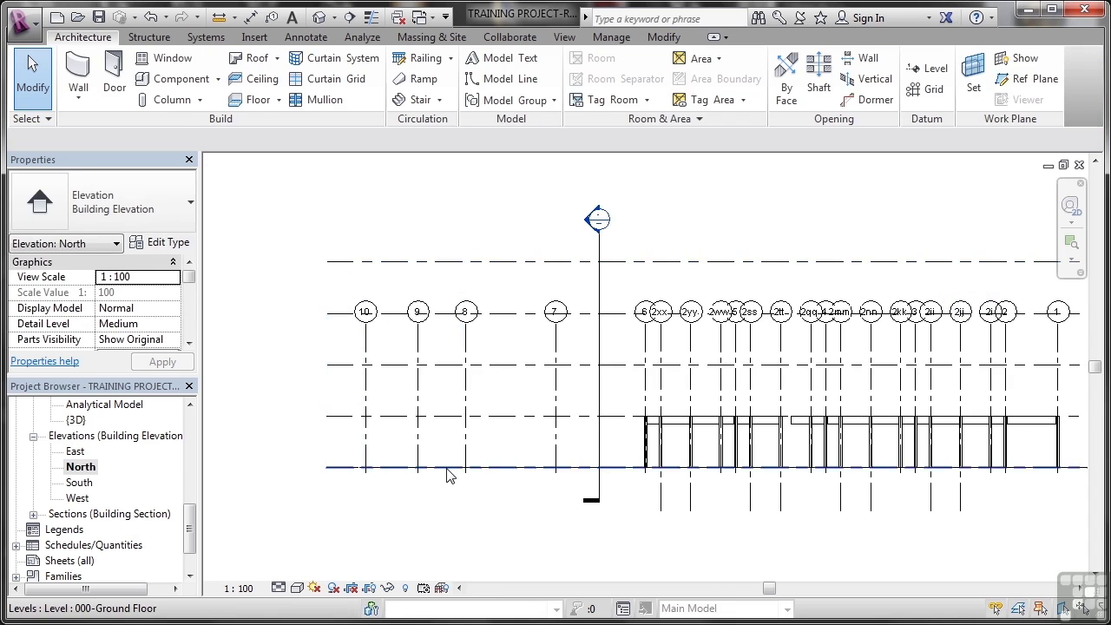
scroll(449, 475, down, 2)
scroll(481, 476, up, 2)
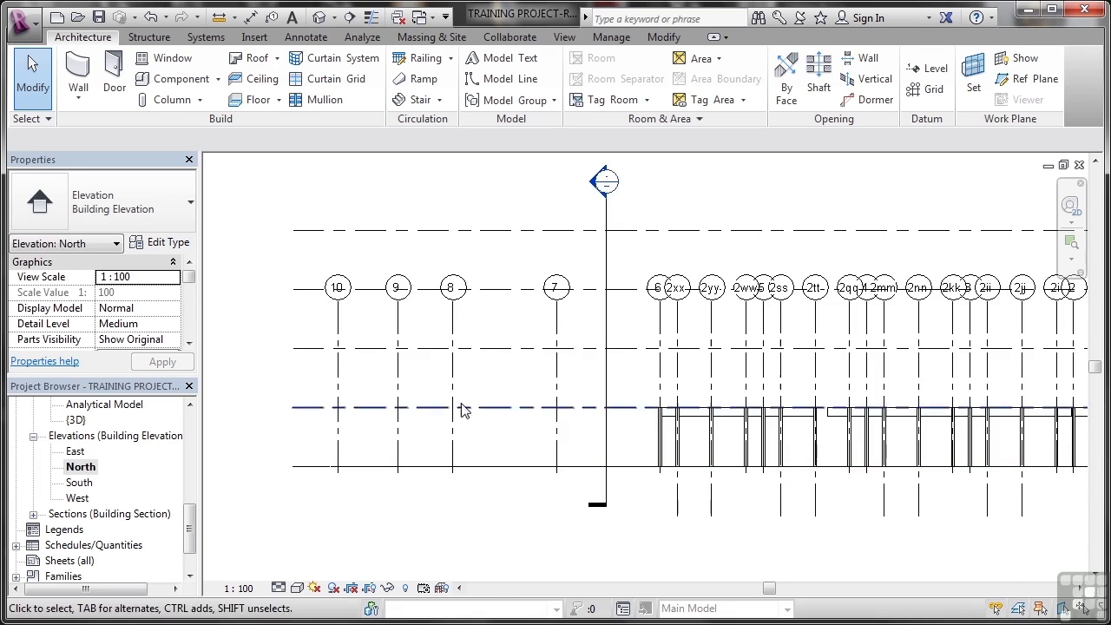
Stretch grid 10 up above the Fourth Floor level so all grid bubbles align in one row.
click(349, 292)
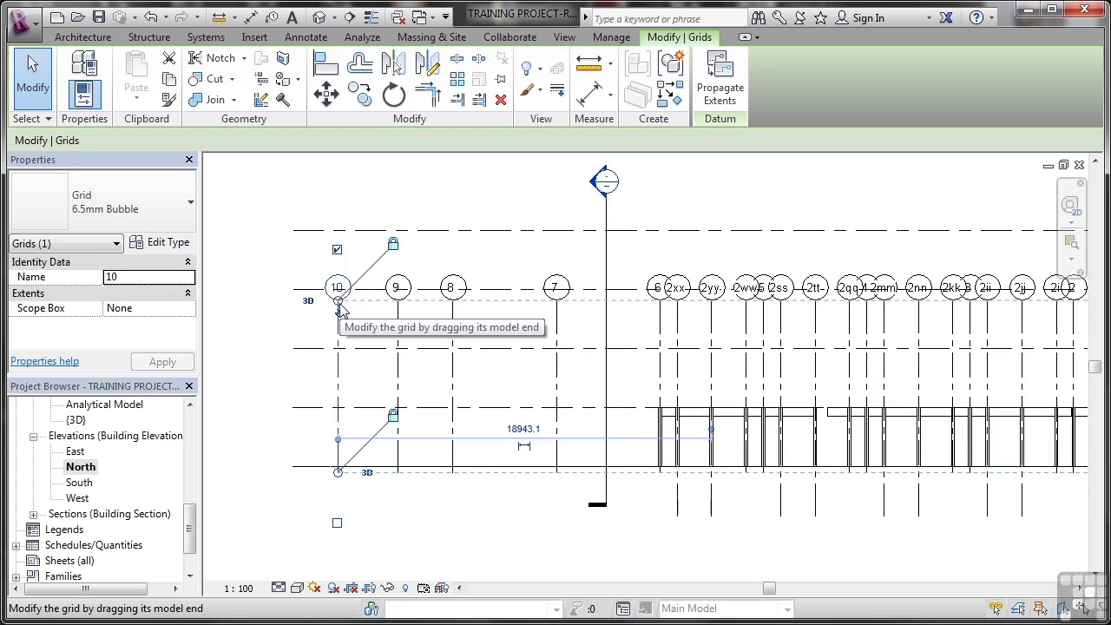
drag(340, 304, 340, 184)
key(Escape)
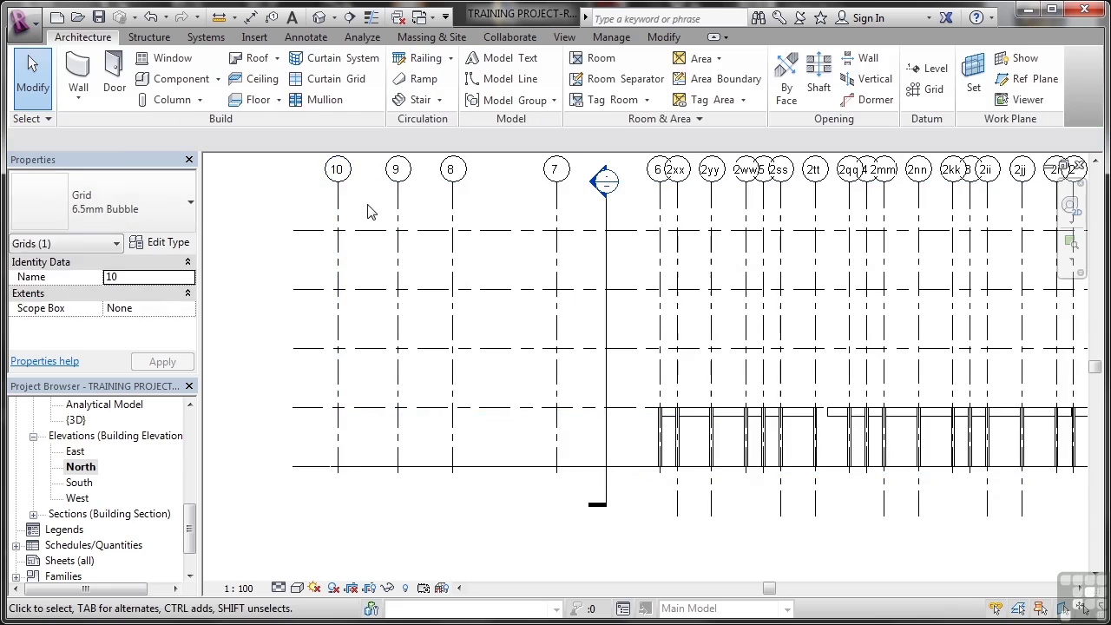
scroll(640, 253, down, 3)
middle_drag(832, 296, 737, 434)
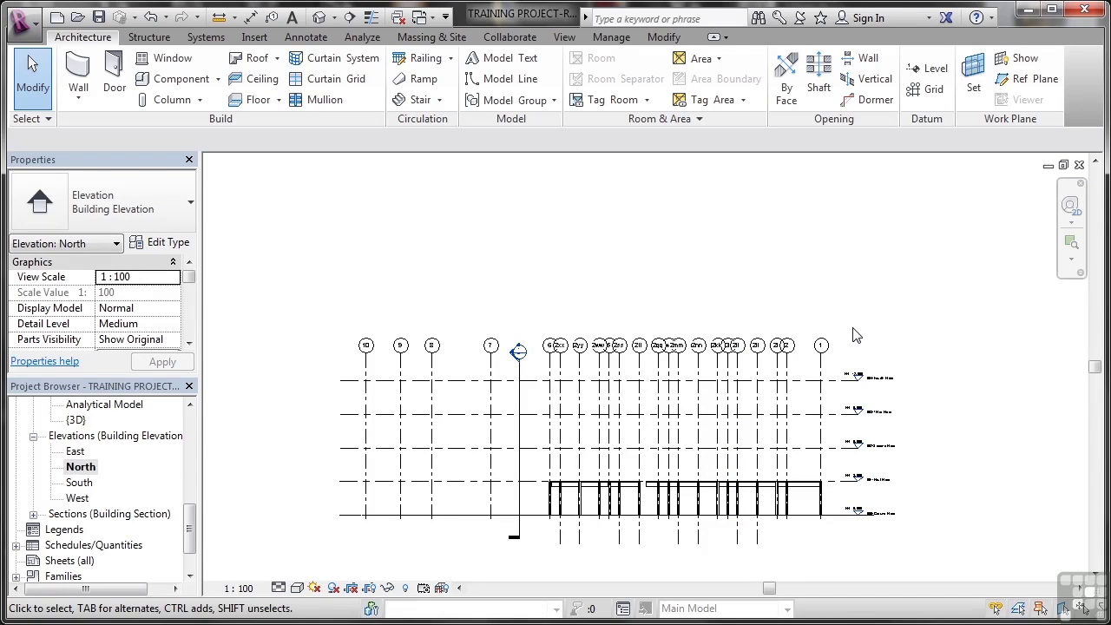
Hide the top bubbles of grids 2xx, 2yy, 2ww and 2ss.
scroll(648, 387, up, 3)
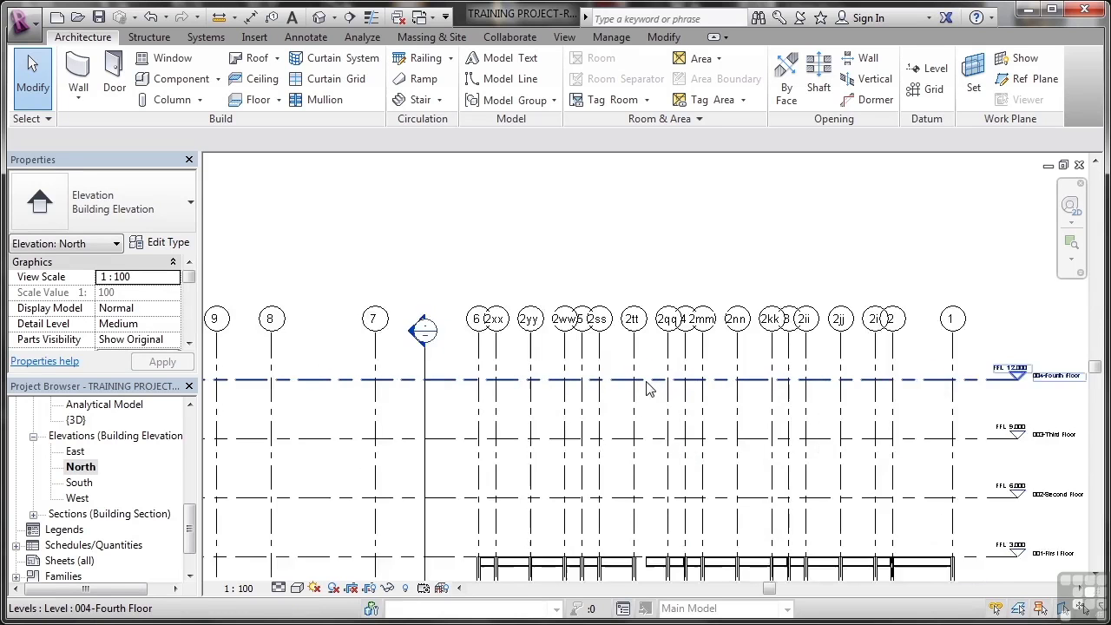
scroll(648, 388, up, 1)
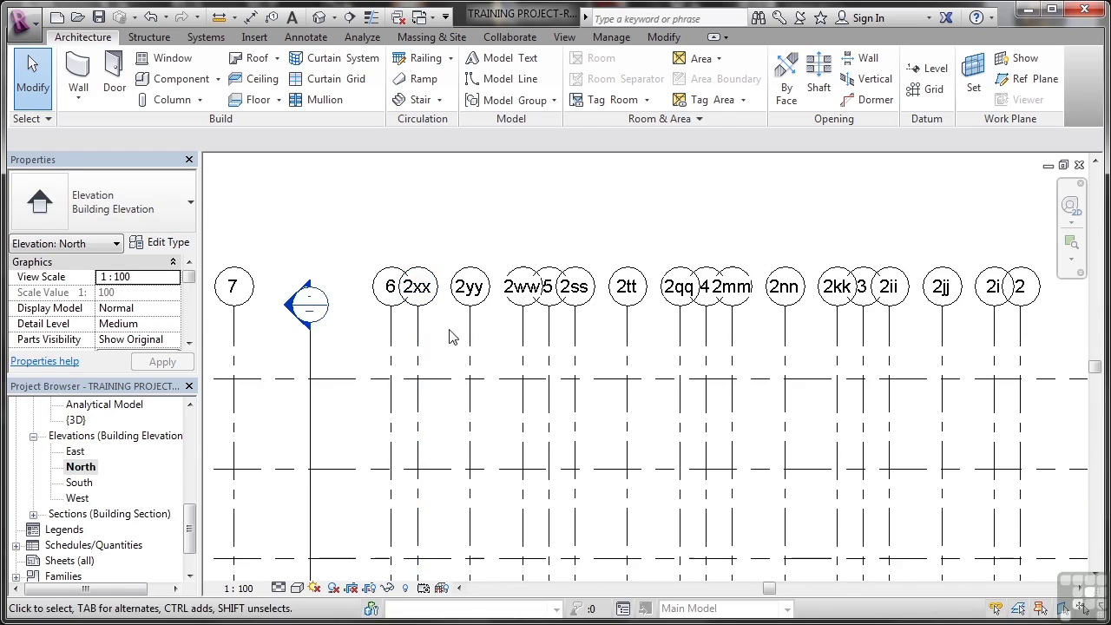
middle_drag(462, 349, 449, 454)
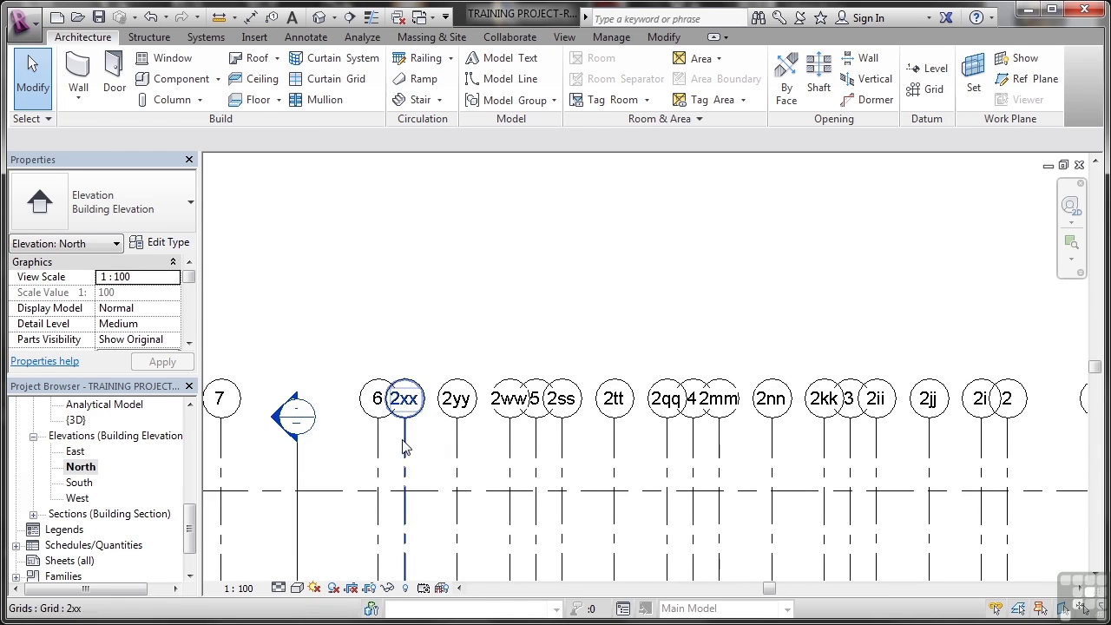
click(405, 447)
click(404, 340)
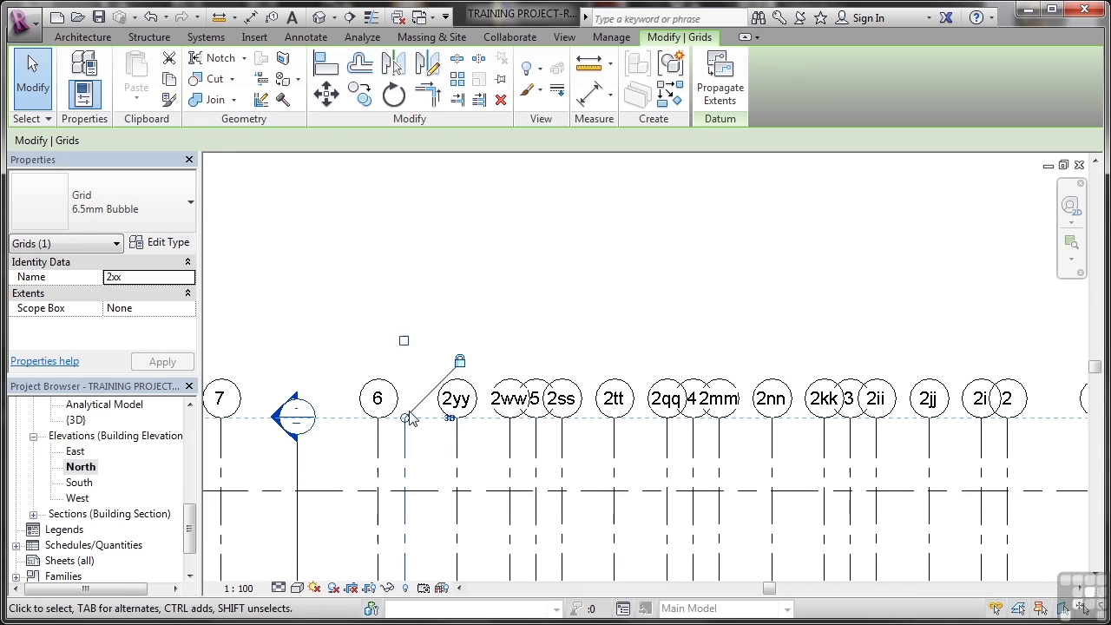
click(441, 448)
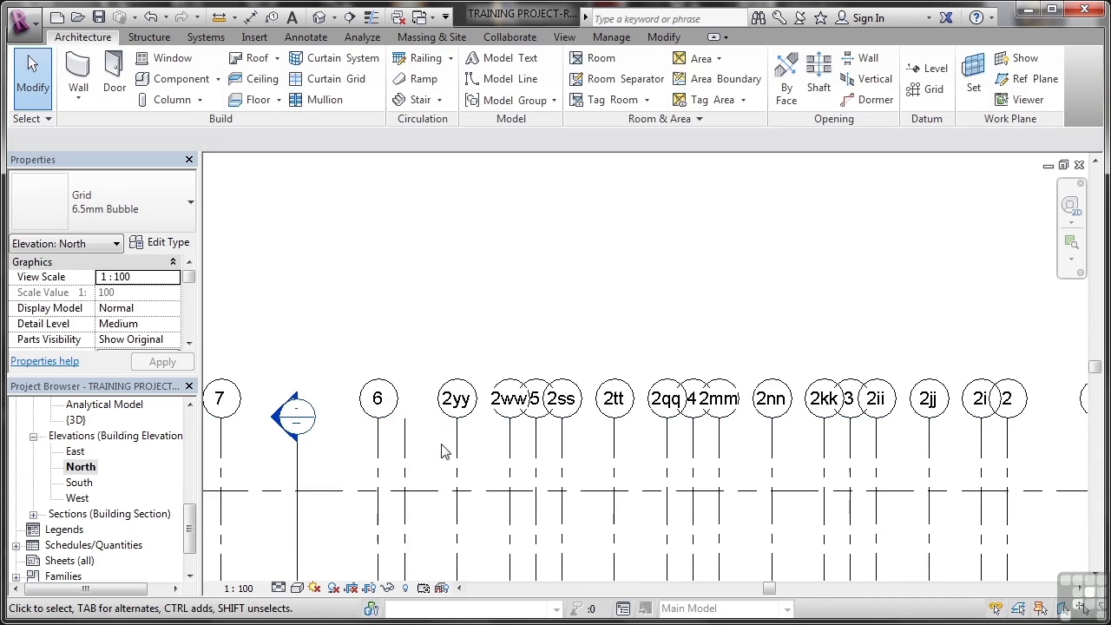
click(466, 424)
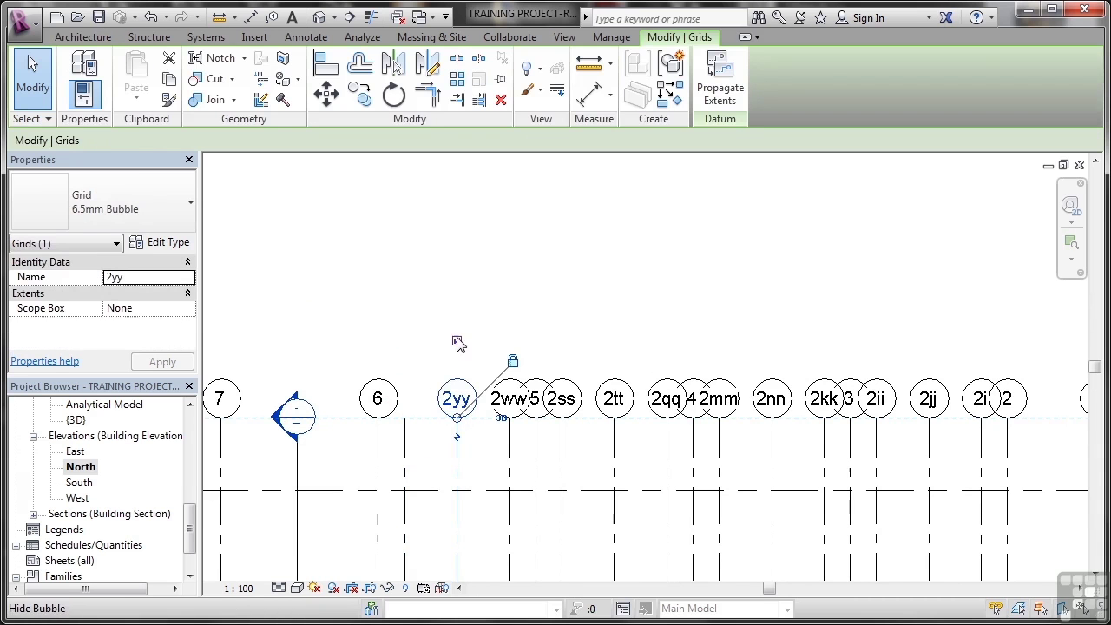
click(457, 340)
click(479, 331)
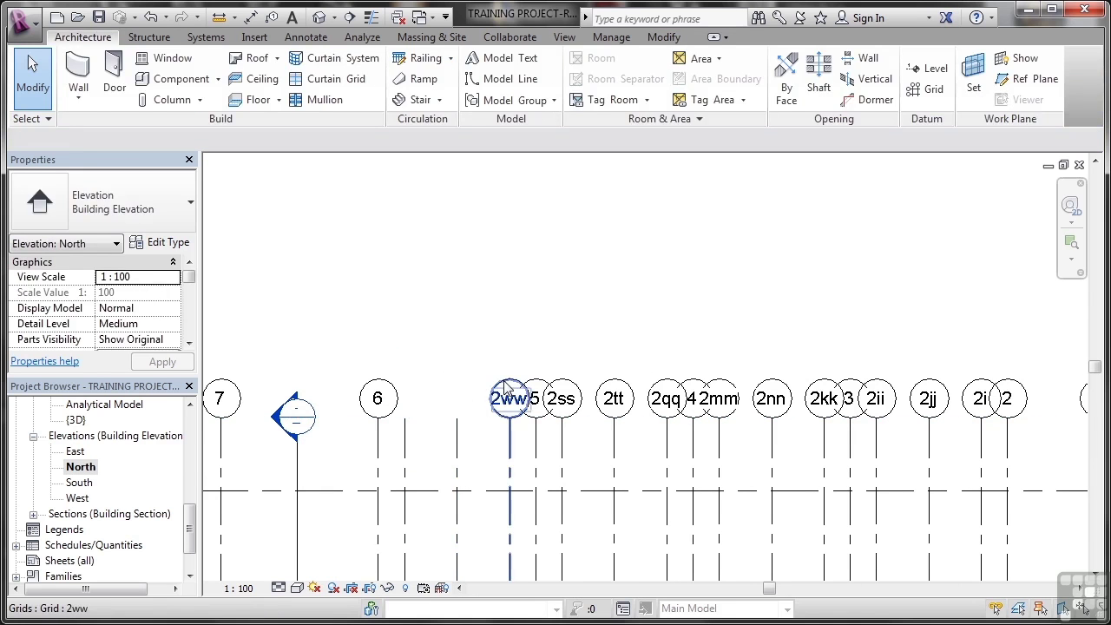
click(506, 384)
click(509, 342)
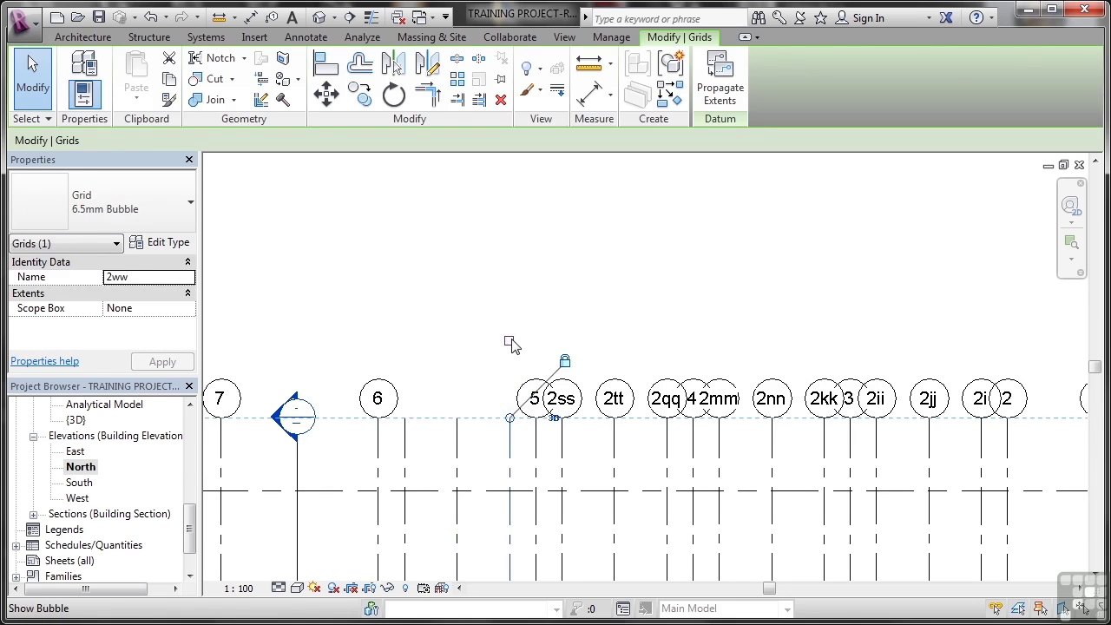
click(605, 349)
click(580, 397)
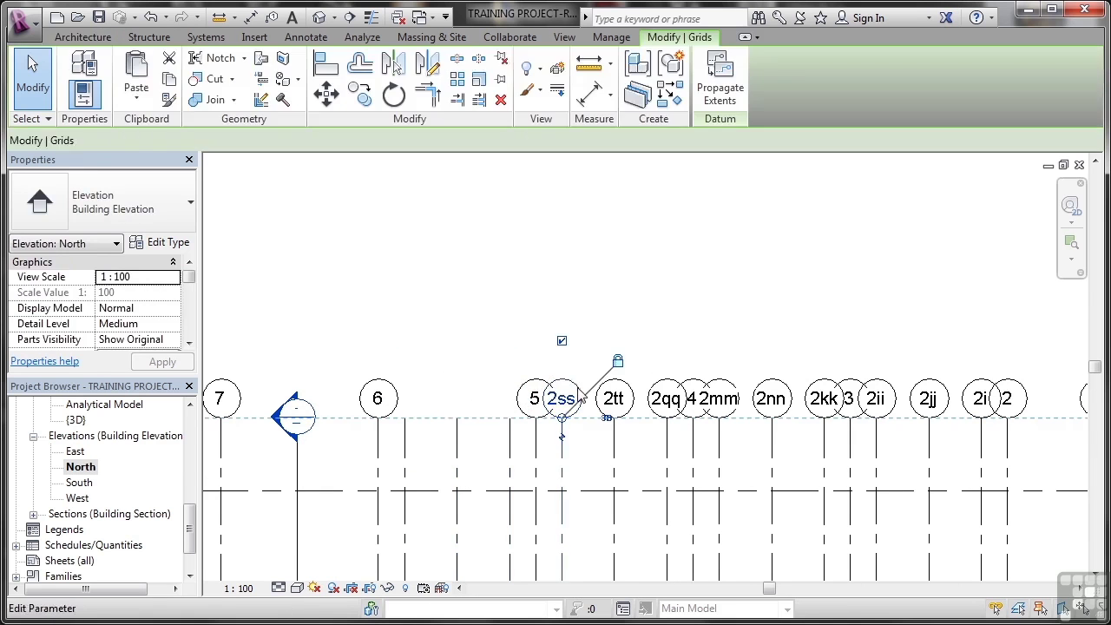
click(562, 341)
click(594, 330)
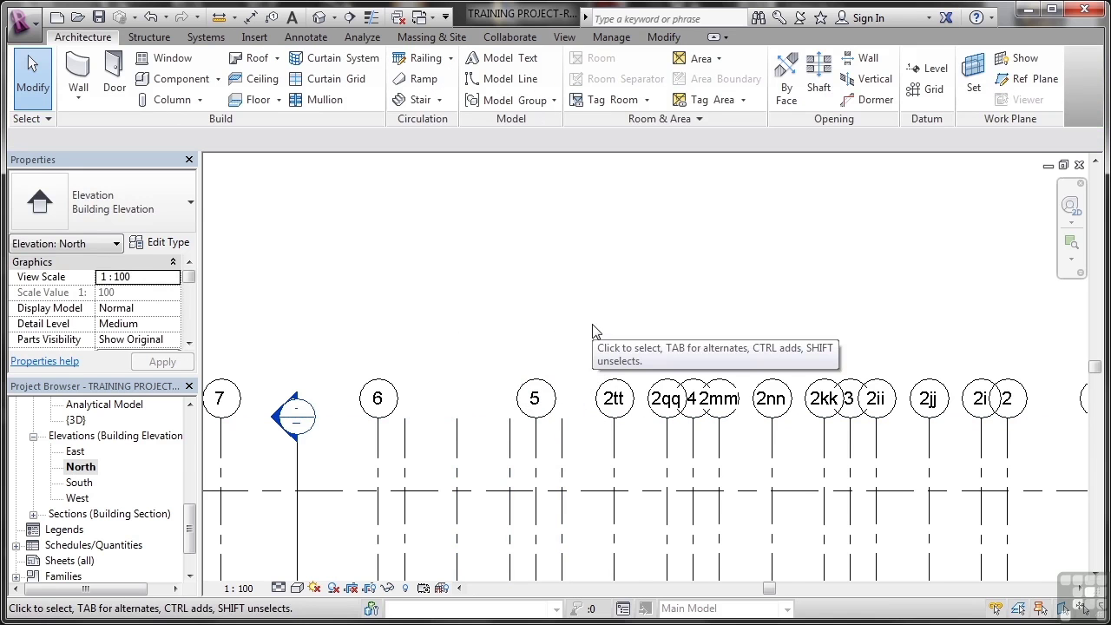
Hide the top bubbles of grids 2tt, 2qq, 2mm and 2nn.
click(621, 386)
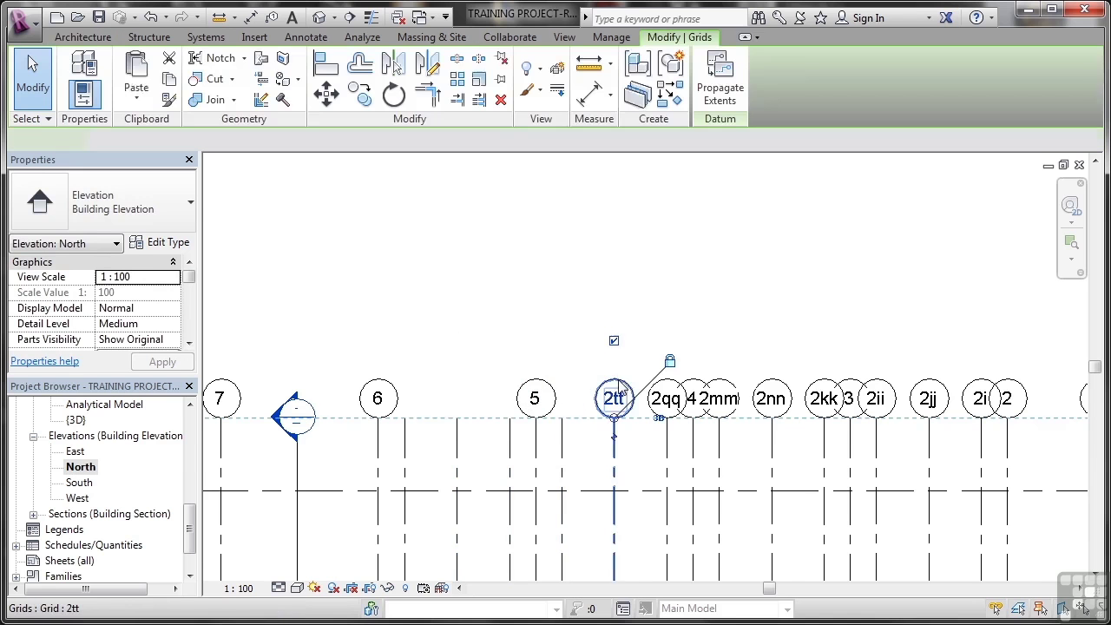
click(614, 343)
click(590, 328)
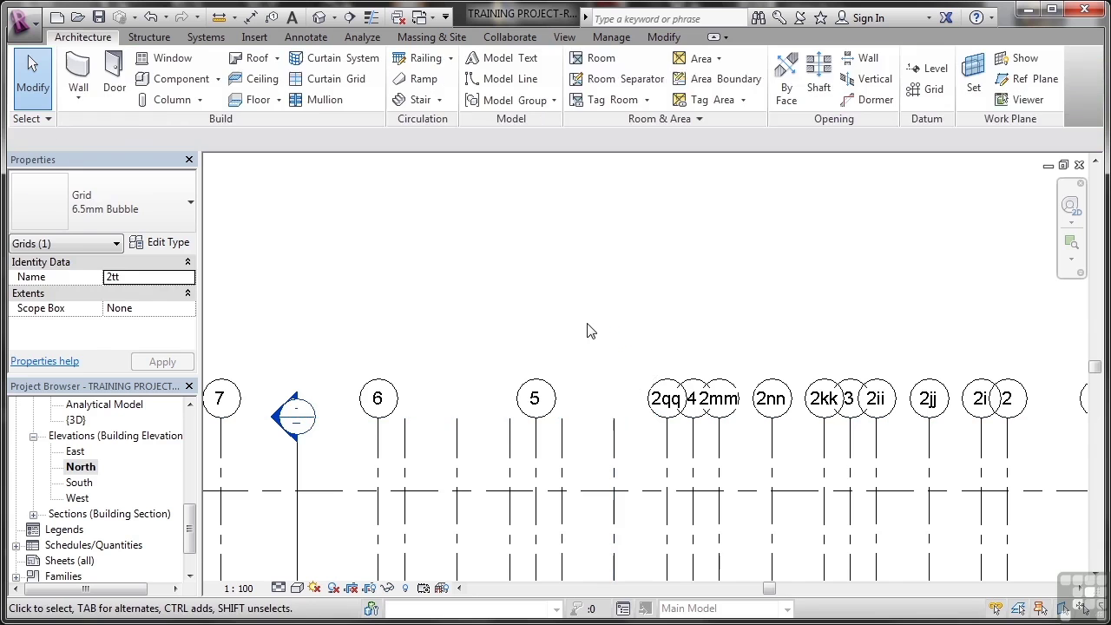
click(668, 388)
click(666, 343)
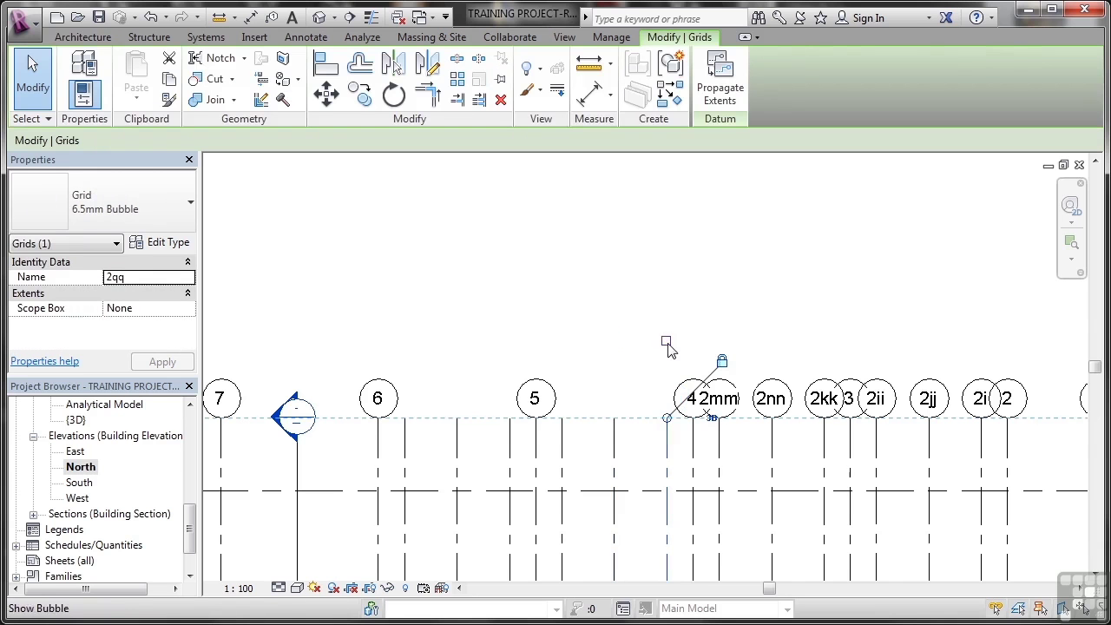
click(664, 330)
click(719, 393)
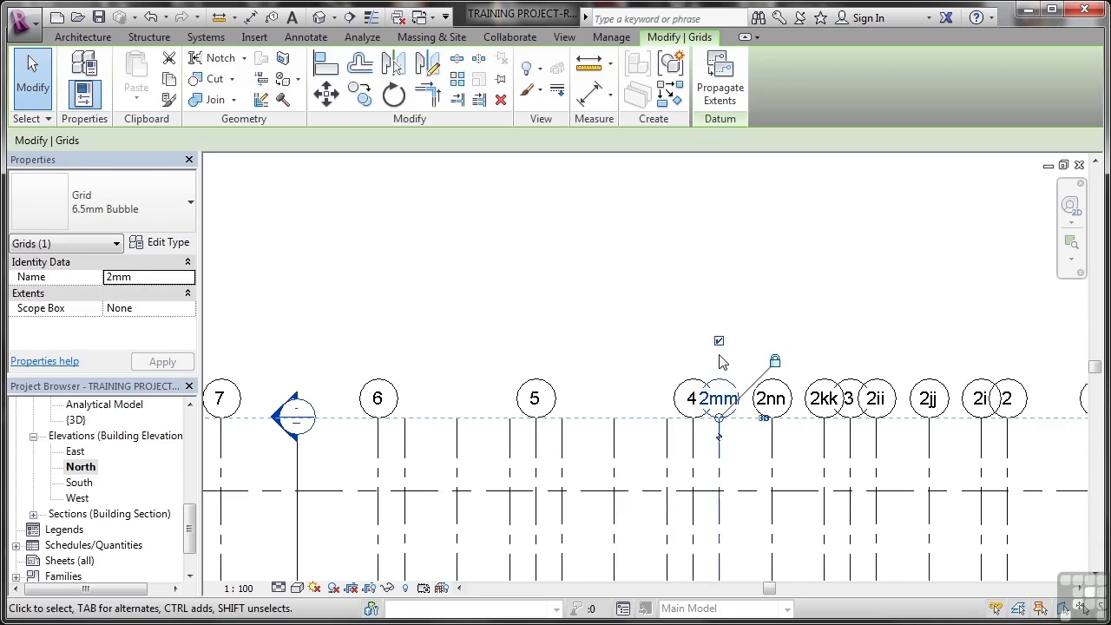
click(719, 343)
click(788, 365)
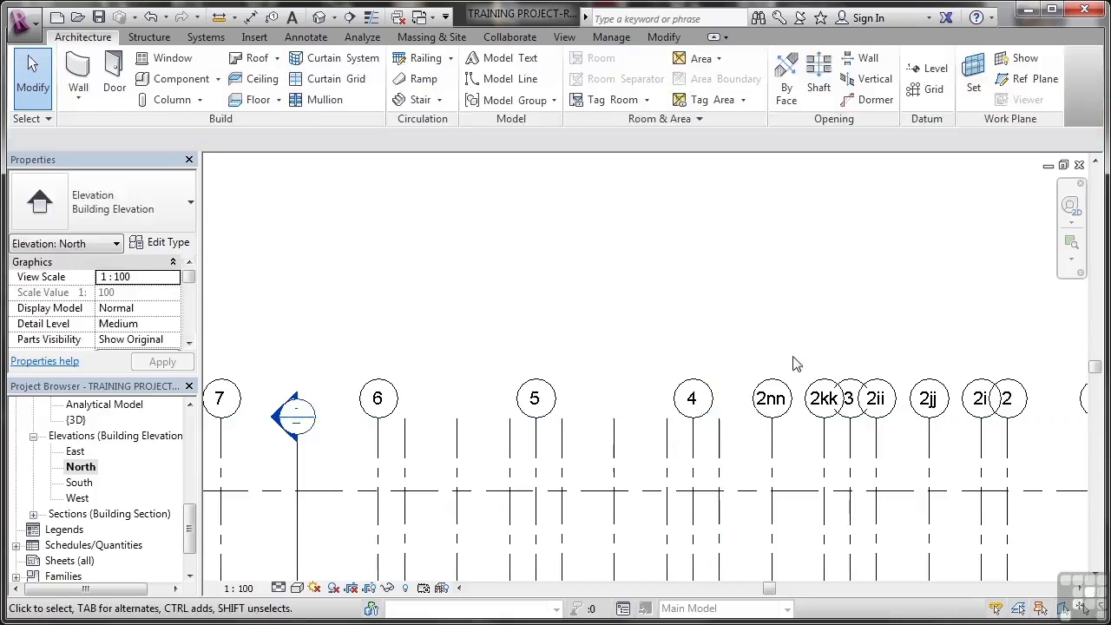
click(781, 391)
click(771, 343)
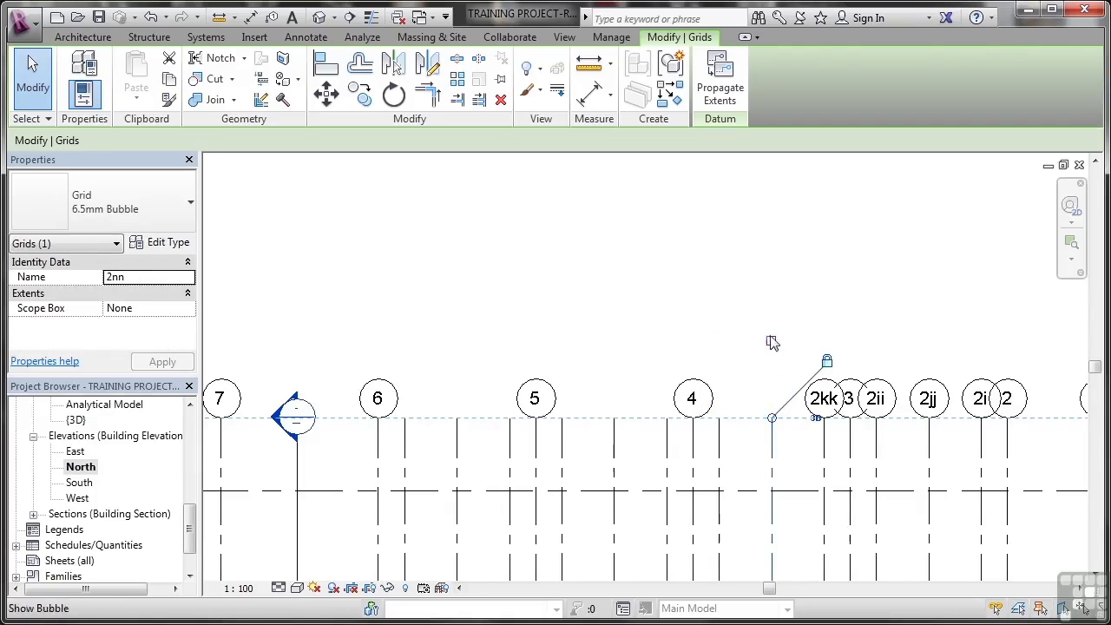
click(771, 334)
Hide the top bubbles of grids 2kk, 2ii, 2jj and 2i.
click(823, 398)
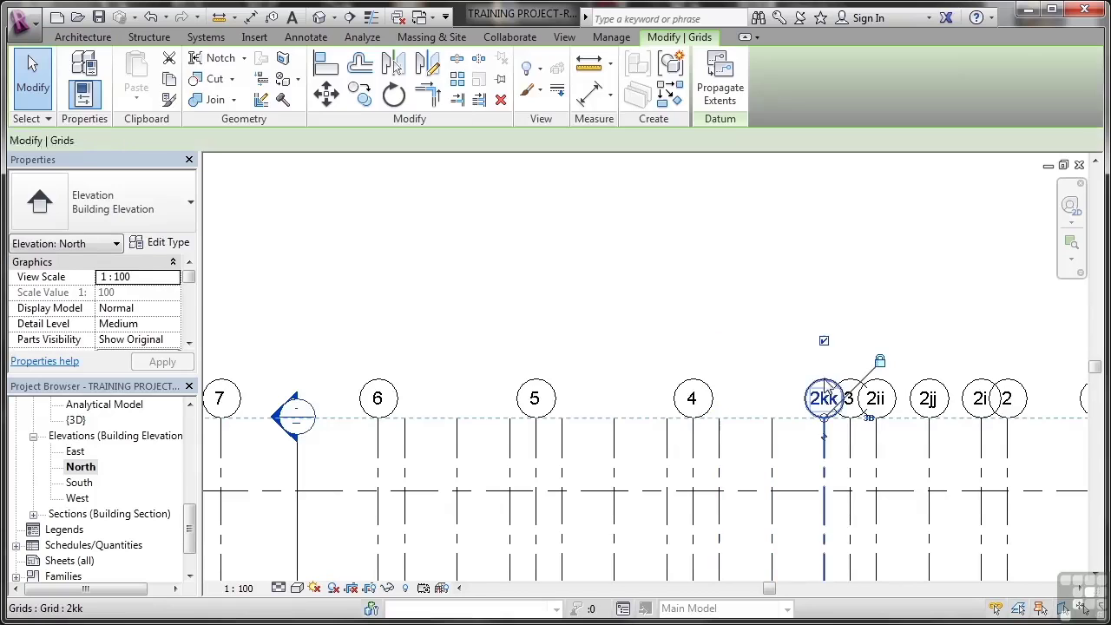
click(825, 342)
click(880, 317)
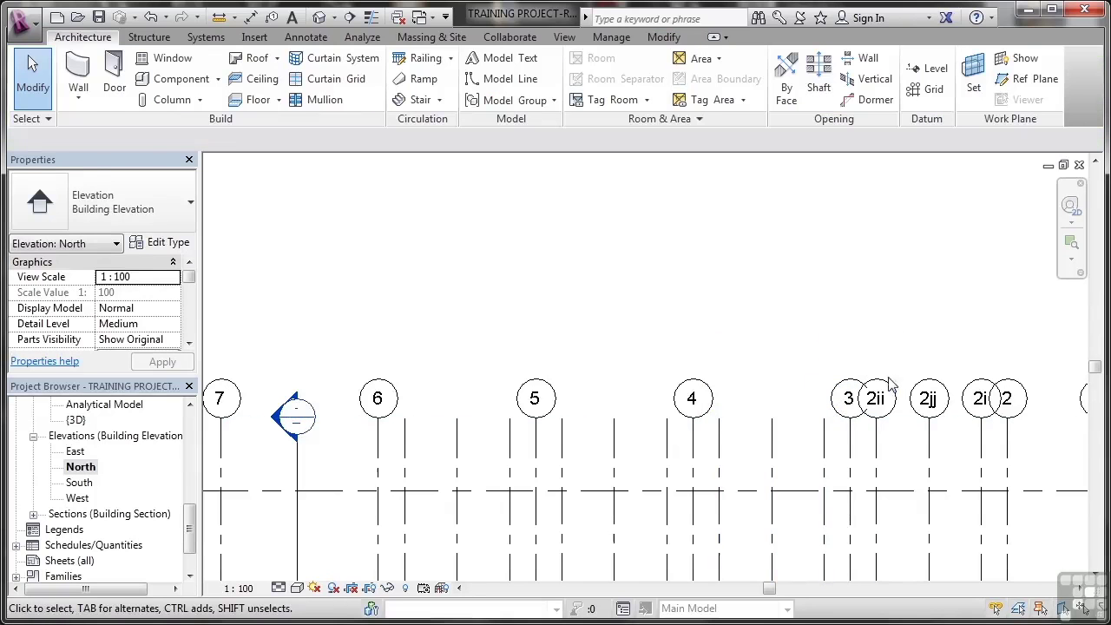
click(884, 396)
click(877, 340)
click(881, 330)
click(936, 389)
click(927, 343)
click(950, 324)
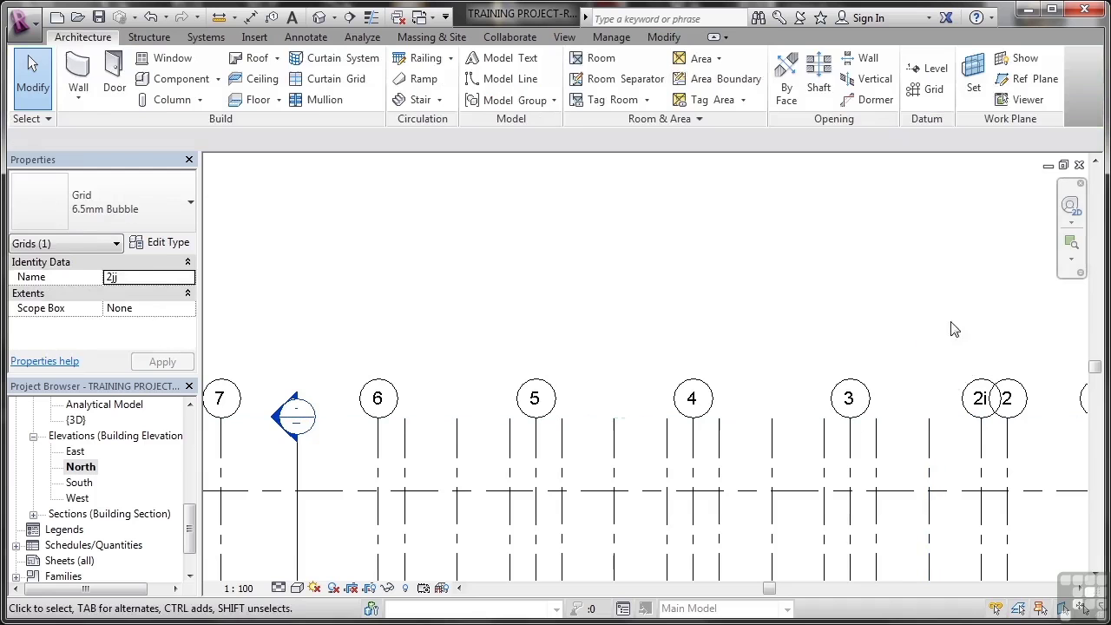
click(981, 396)
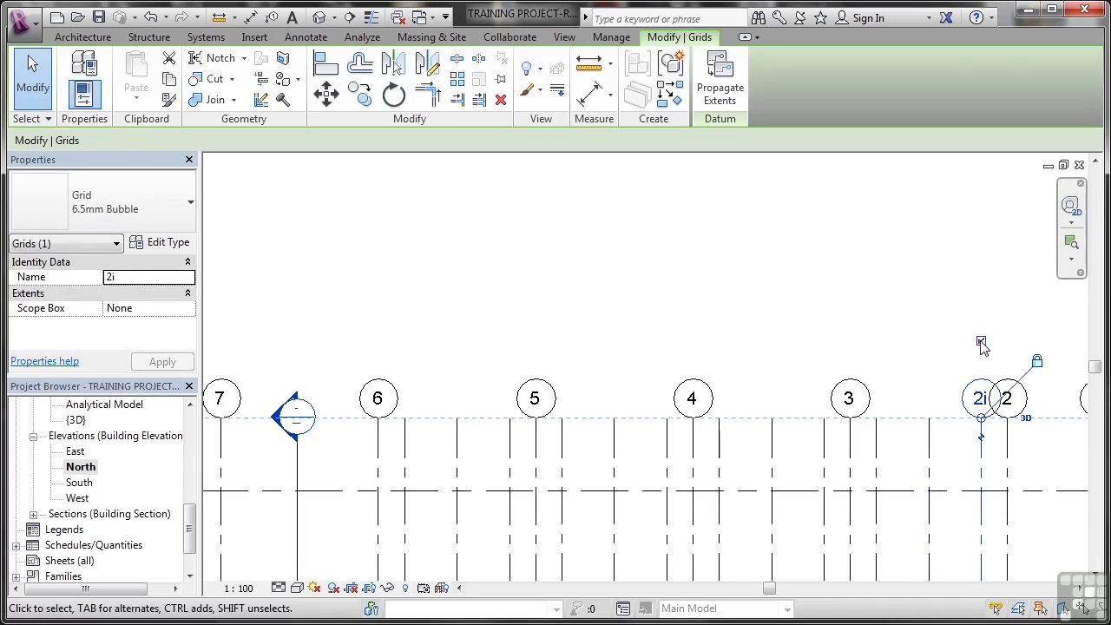
click(982, 344)
click(930, 347)
Zoom the whole North elevation to fit the window with ZF.
scroll(854, 359, down, 2)
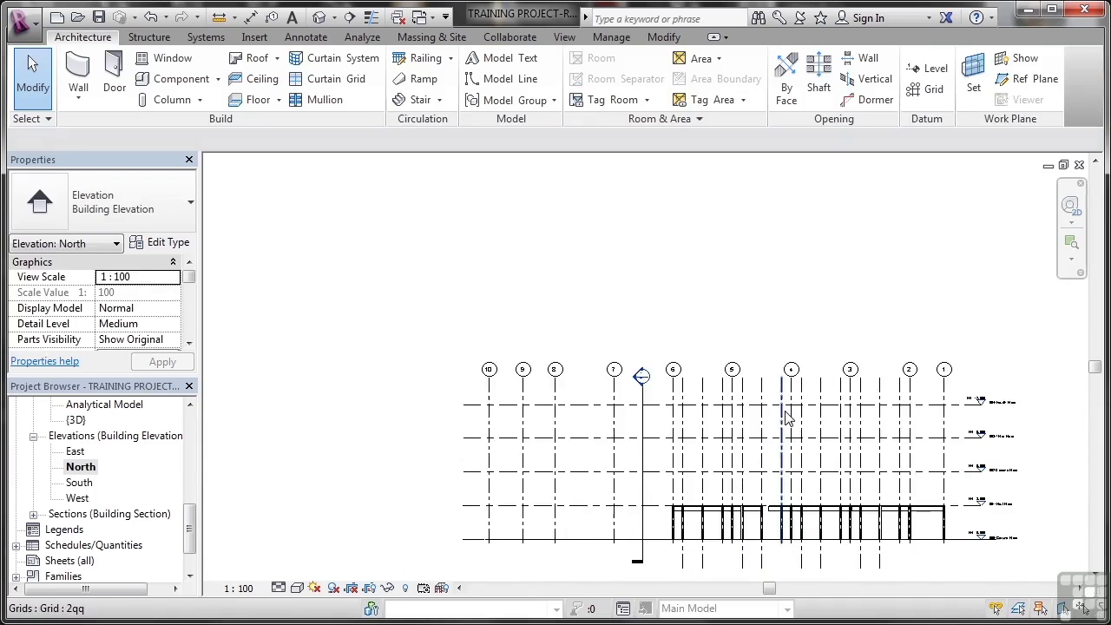
key(z)
key(f)
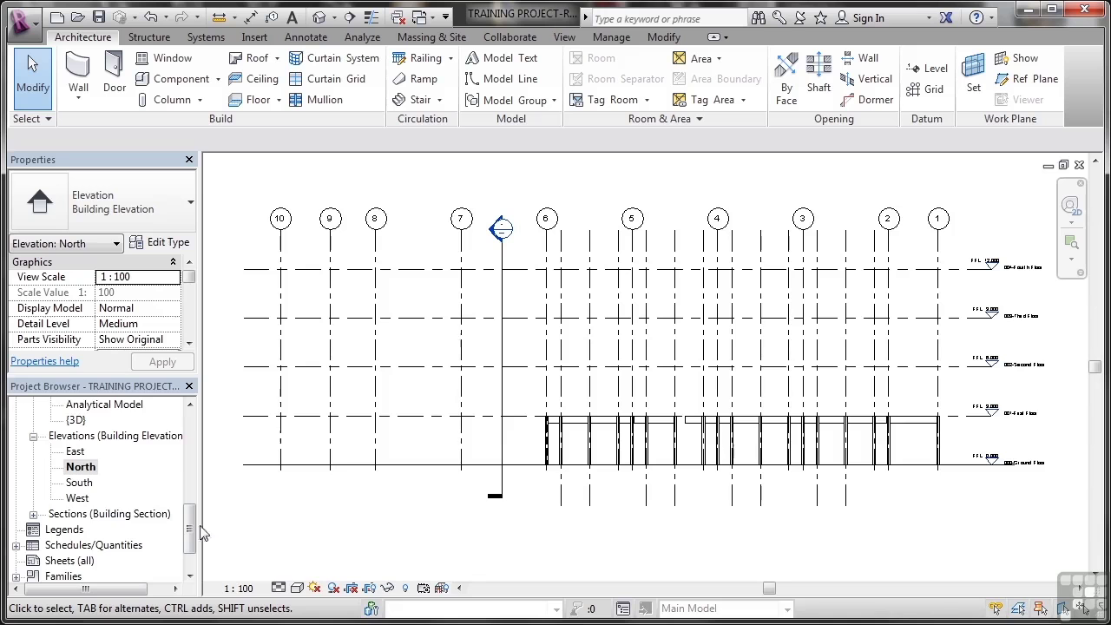
drag(190, 535, 189, 488)
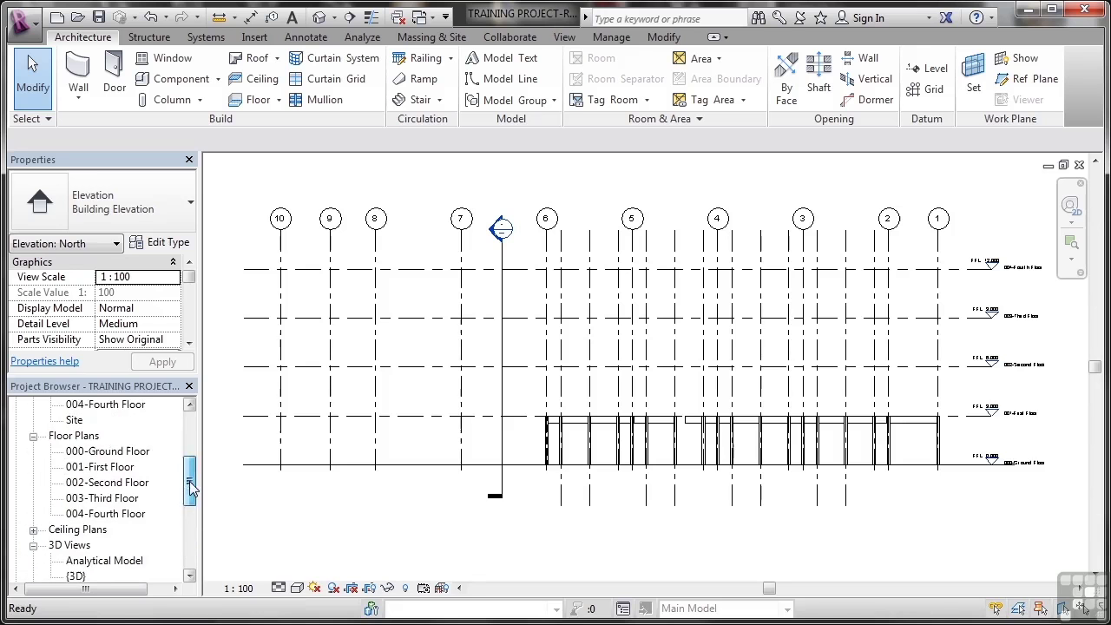
Open the 004-Fourth Floor floor plan, then the 004-Fourth Floor structural plan.
double_click(133, 515)
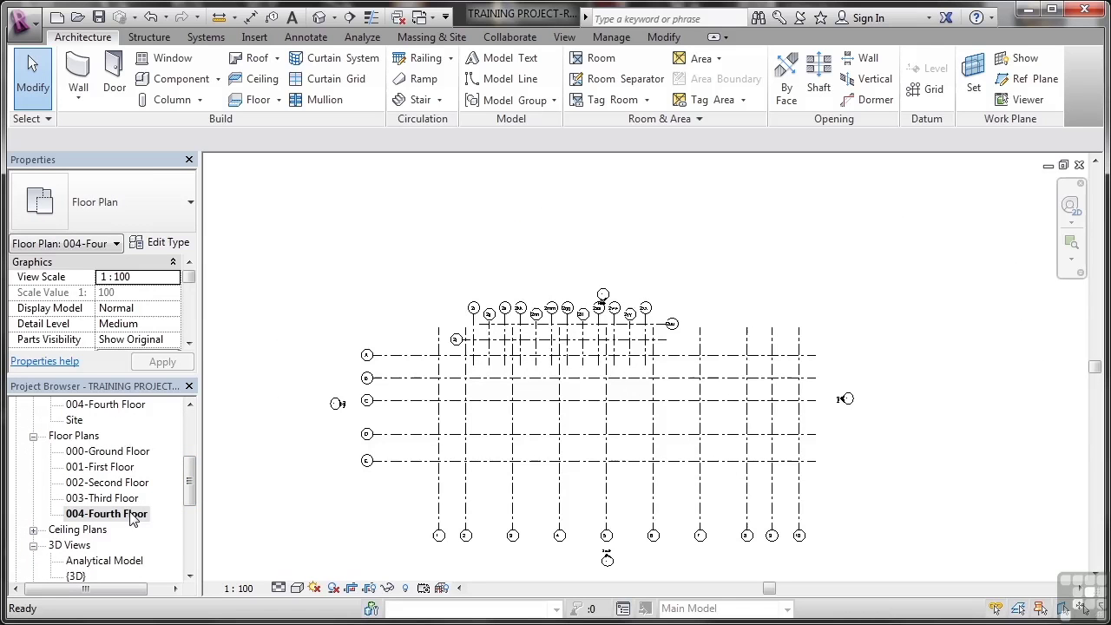
double_click(119, 405)
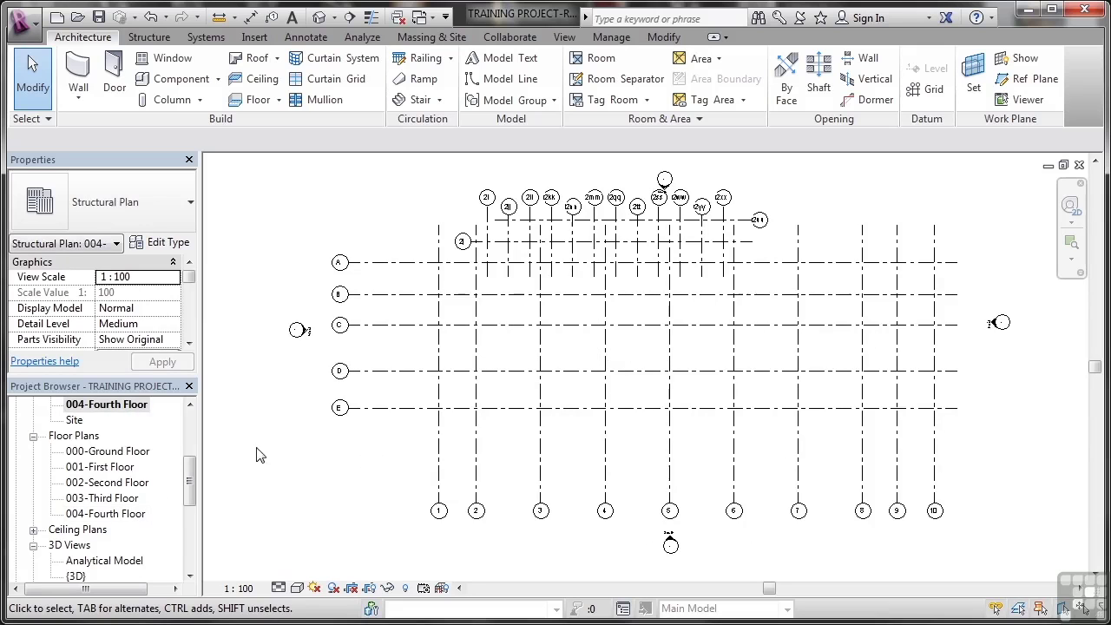